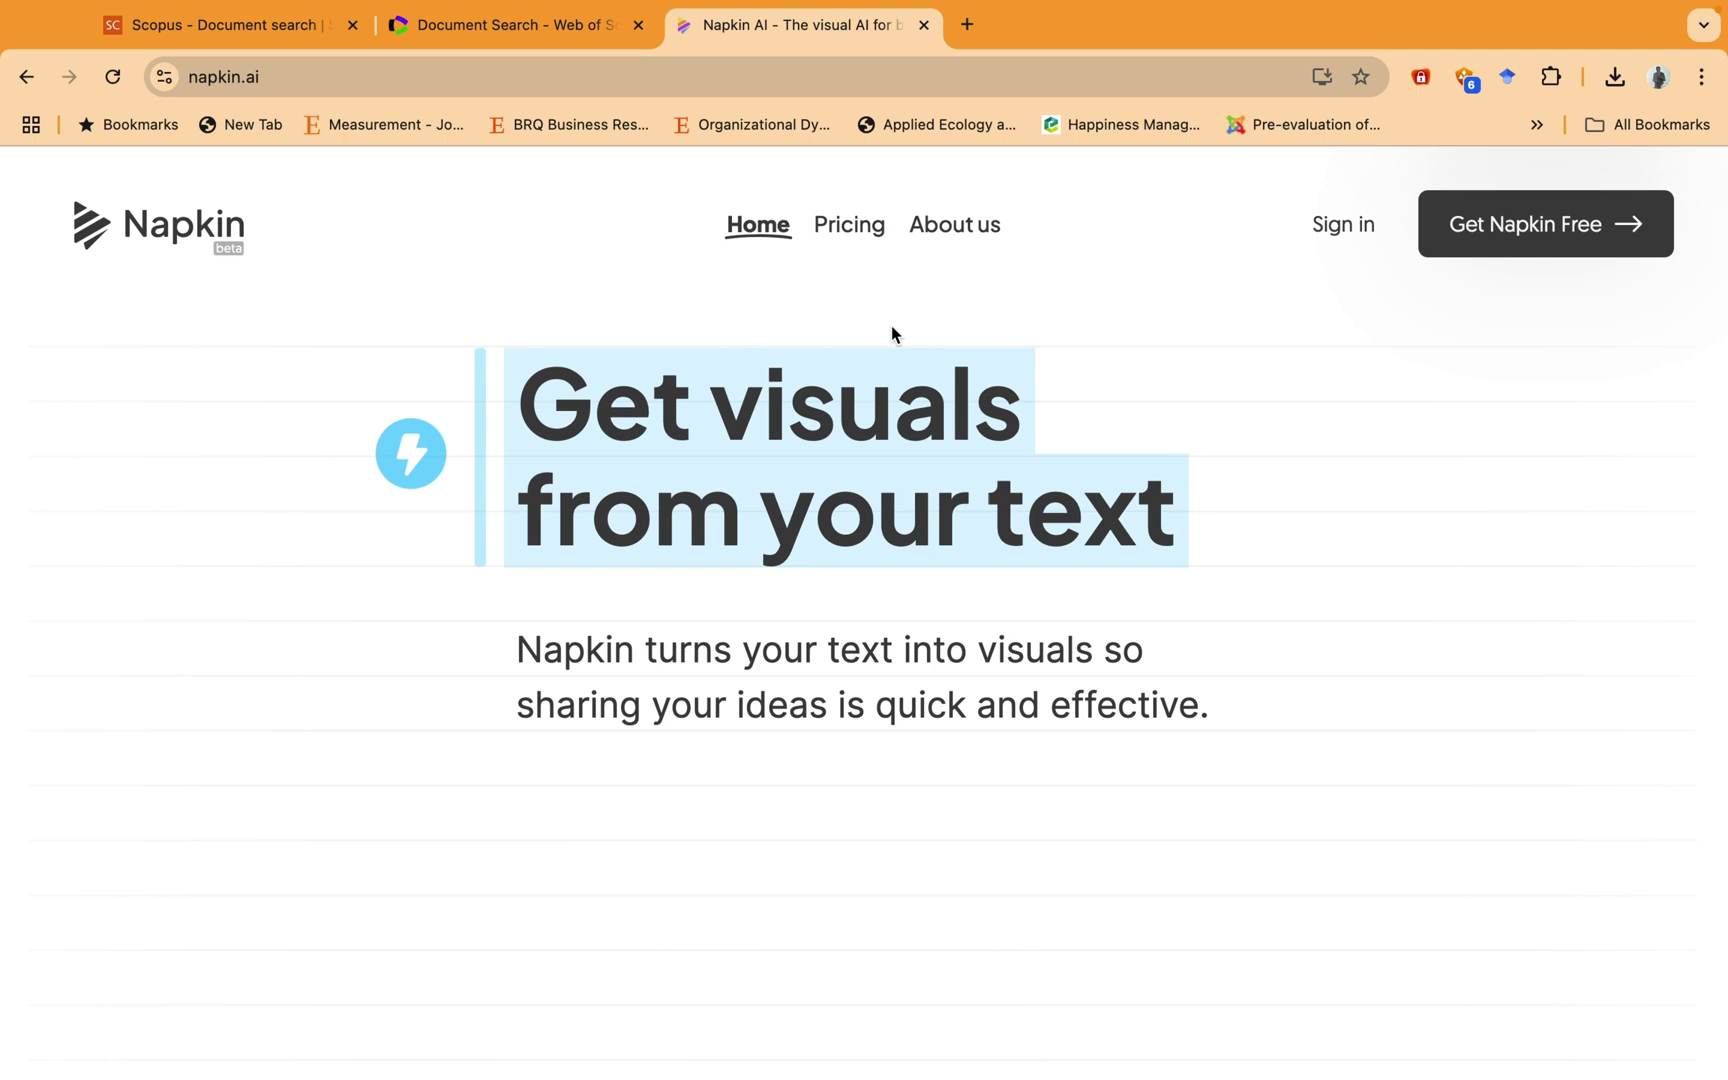
- Sign up to Napkin and start a new blank Untitled napkin
left_click(1487, 246)
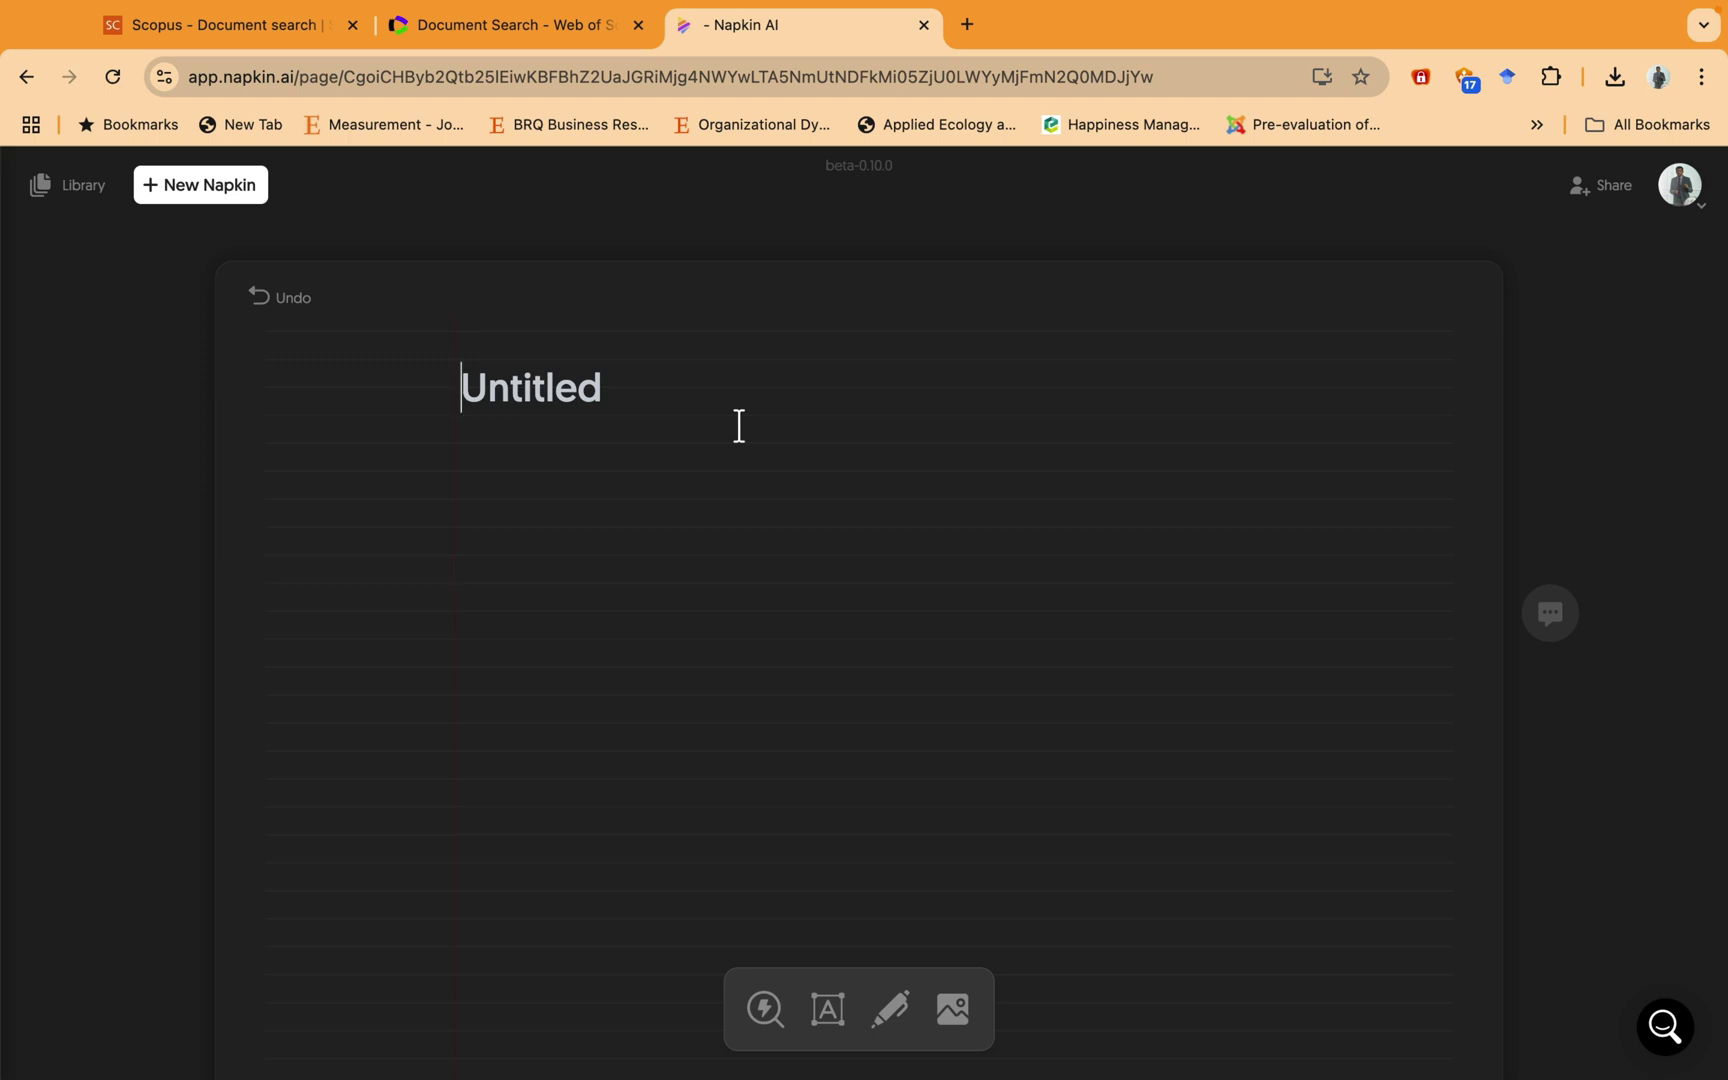
left_click(183, 197)
- Copy the Manuscript clean Final title into the napkin's title, 'Technological Evolution in Fintech…'
key("super+Tab")
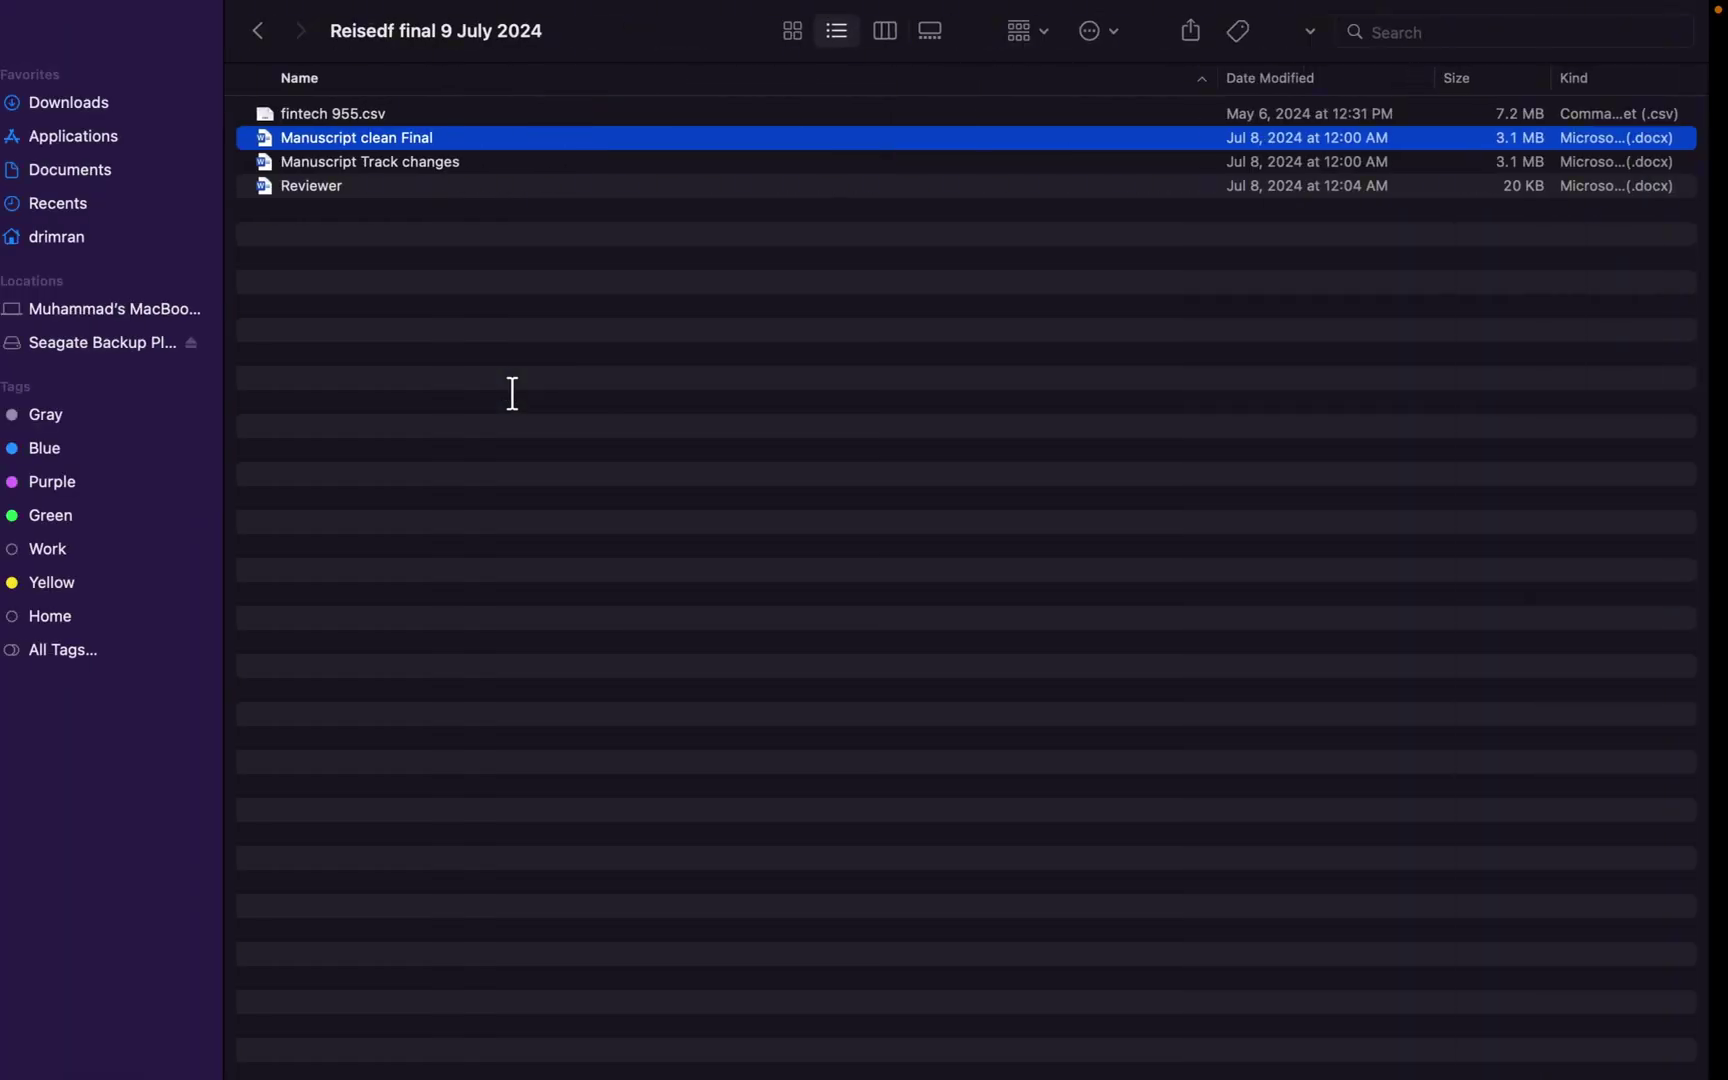
key("super+o")
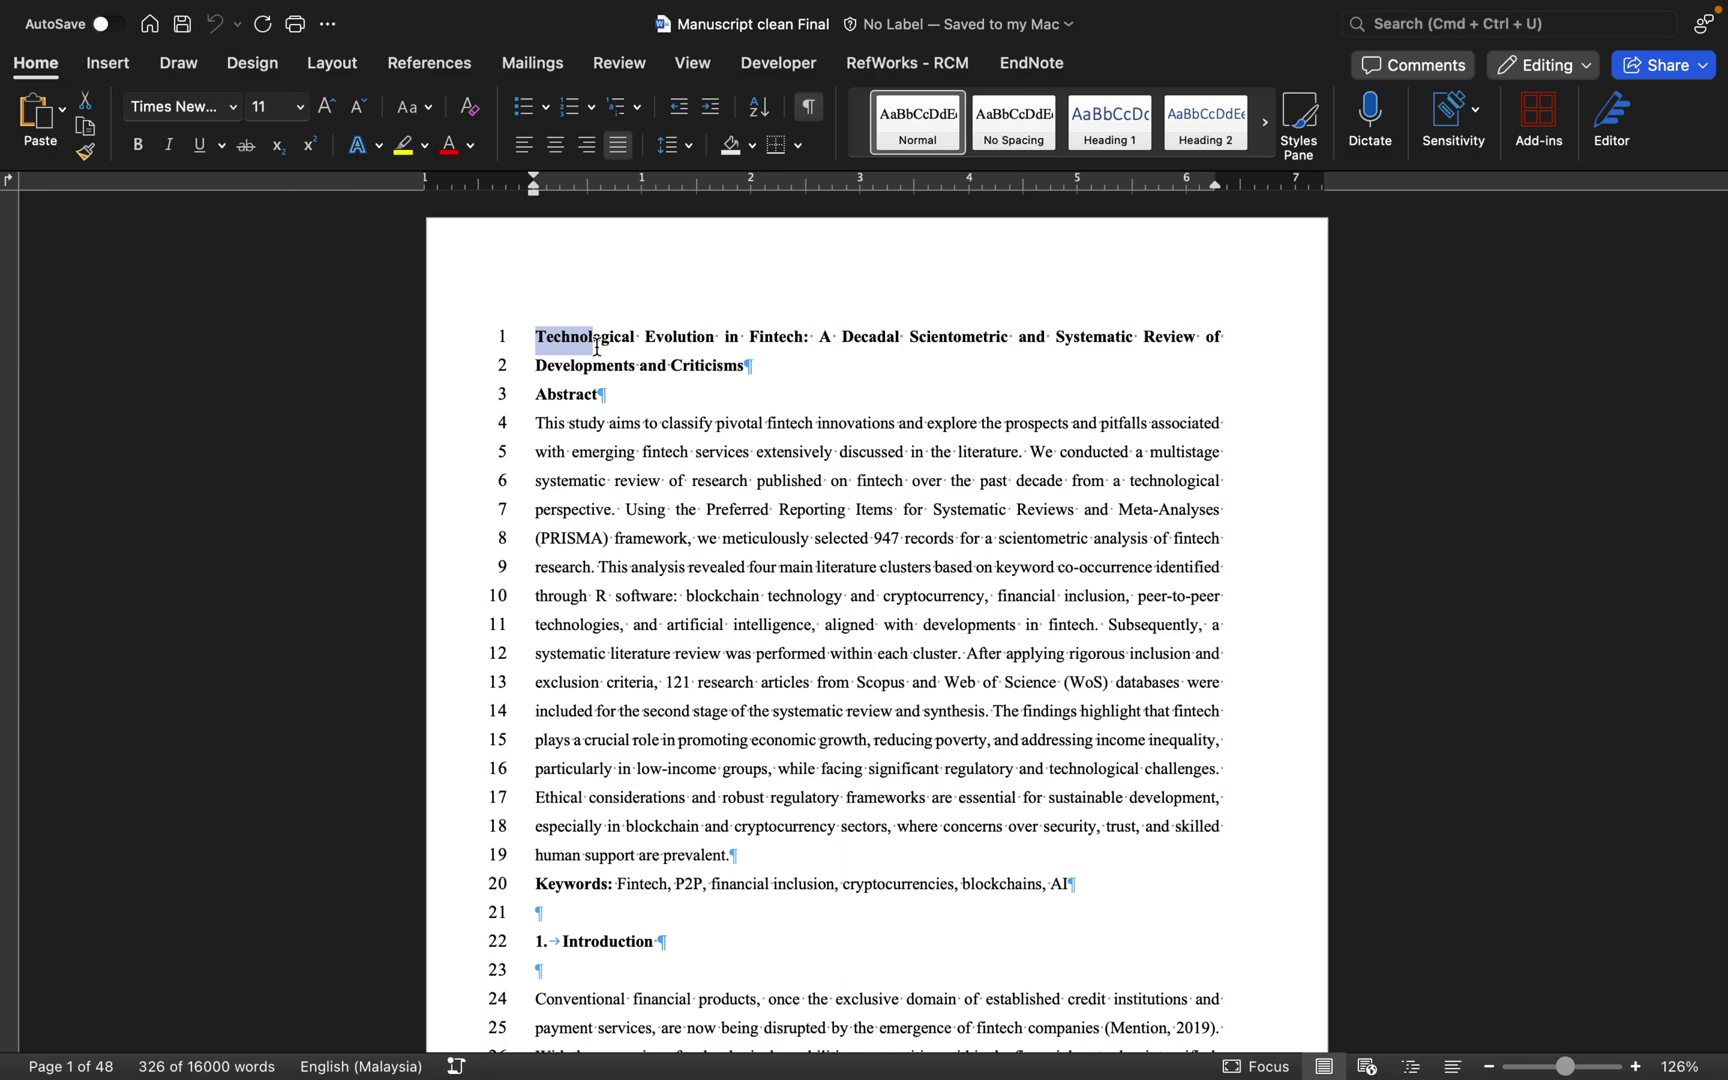
left_click_drag(597, 347, 740, 376)
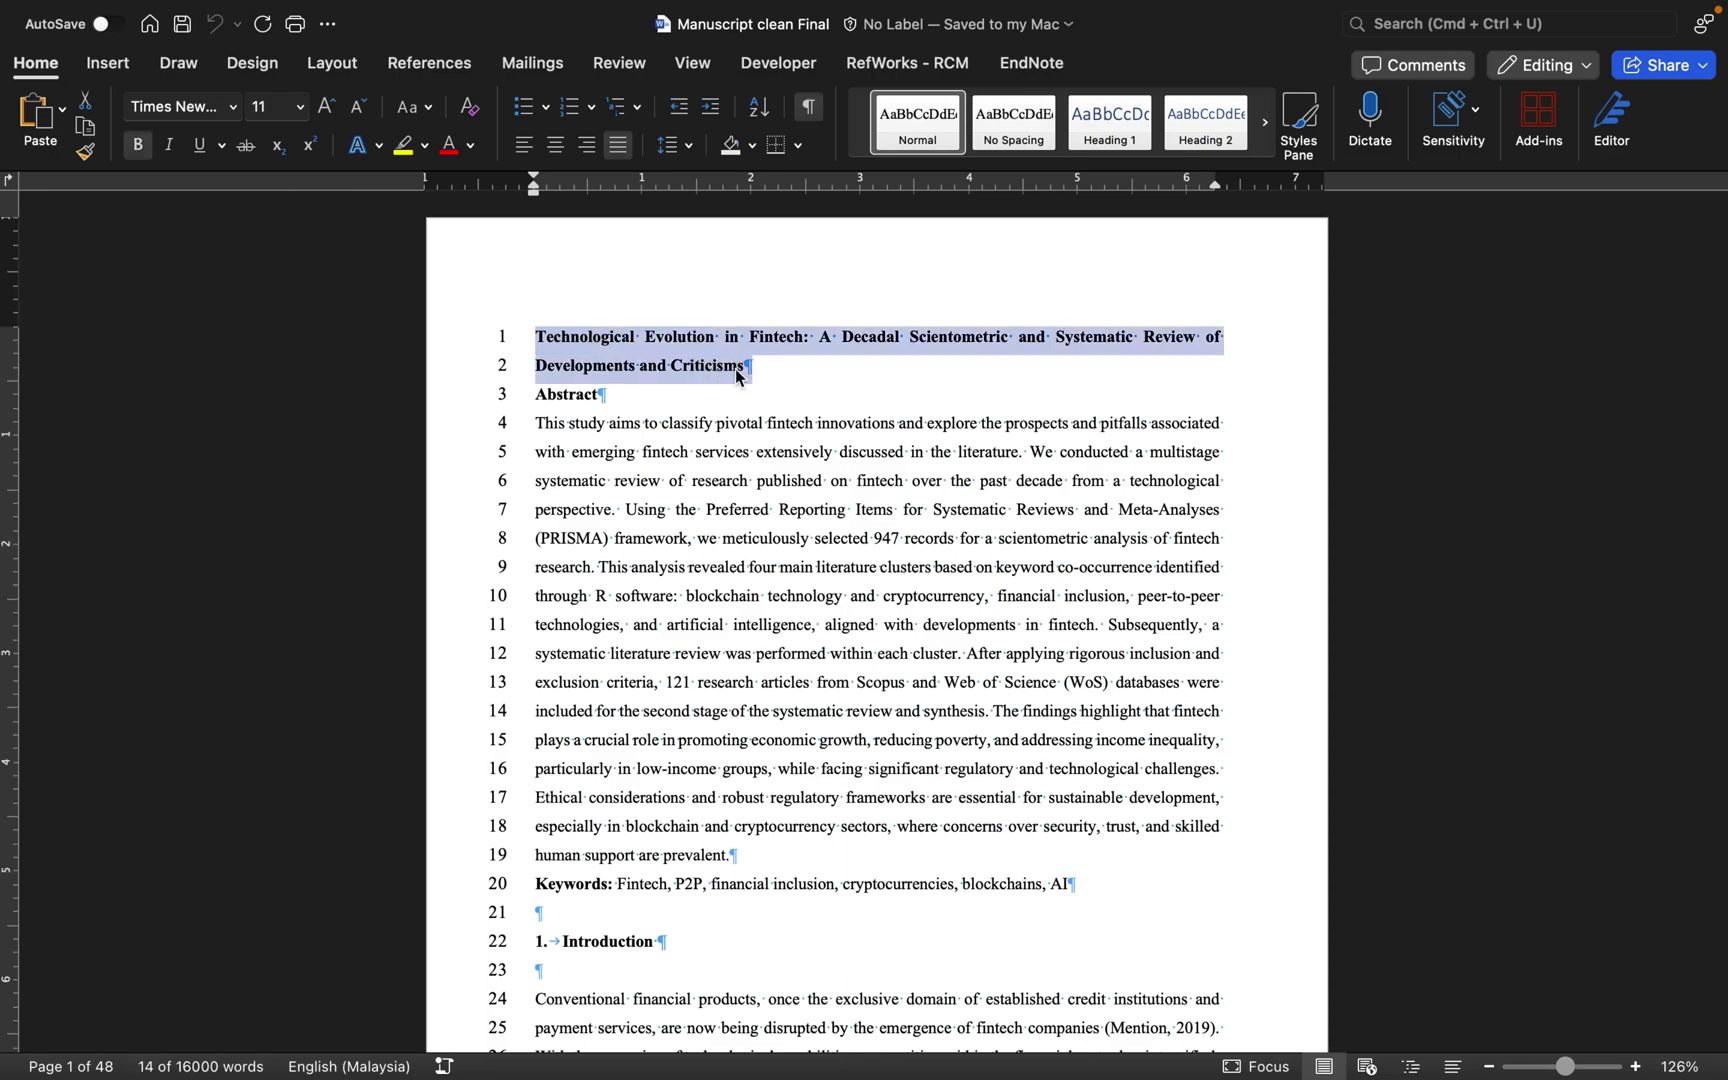
key("super+Tab")
key("super+Tab")
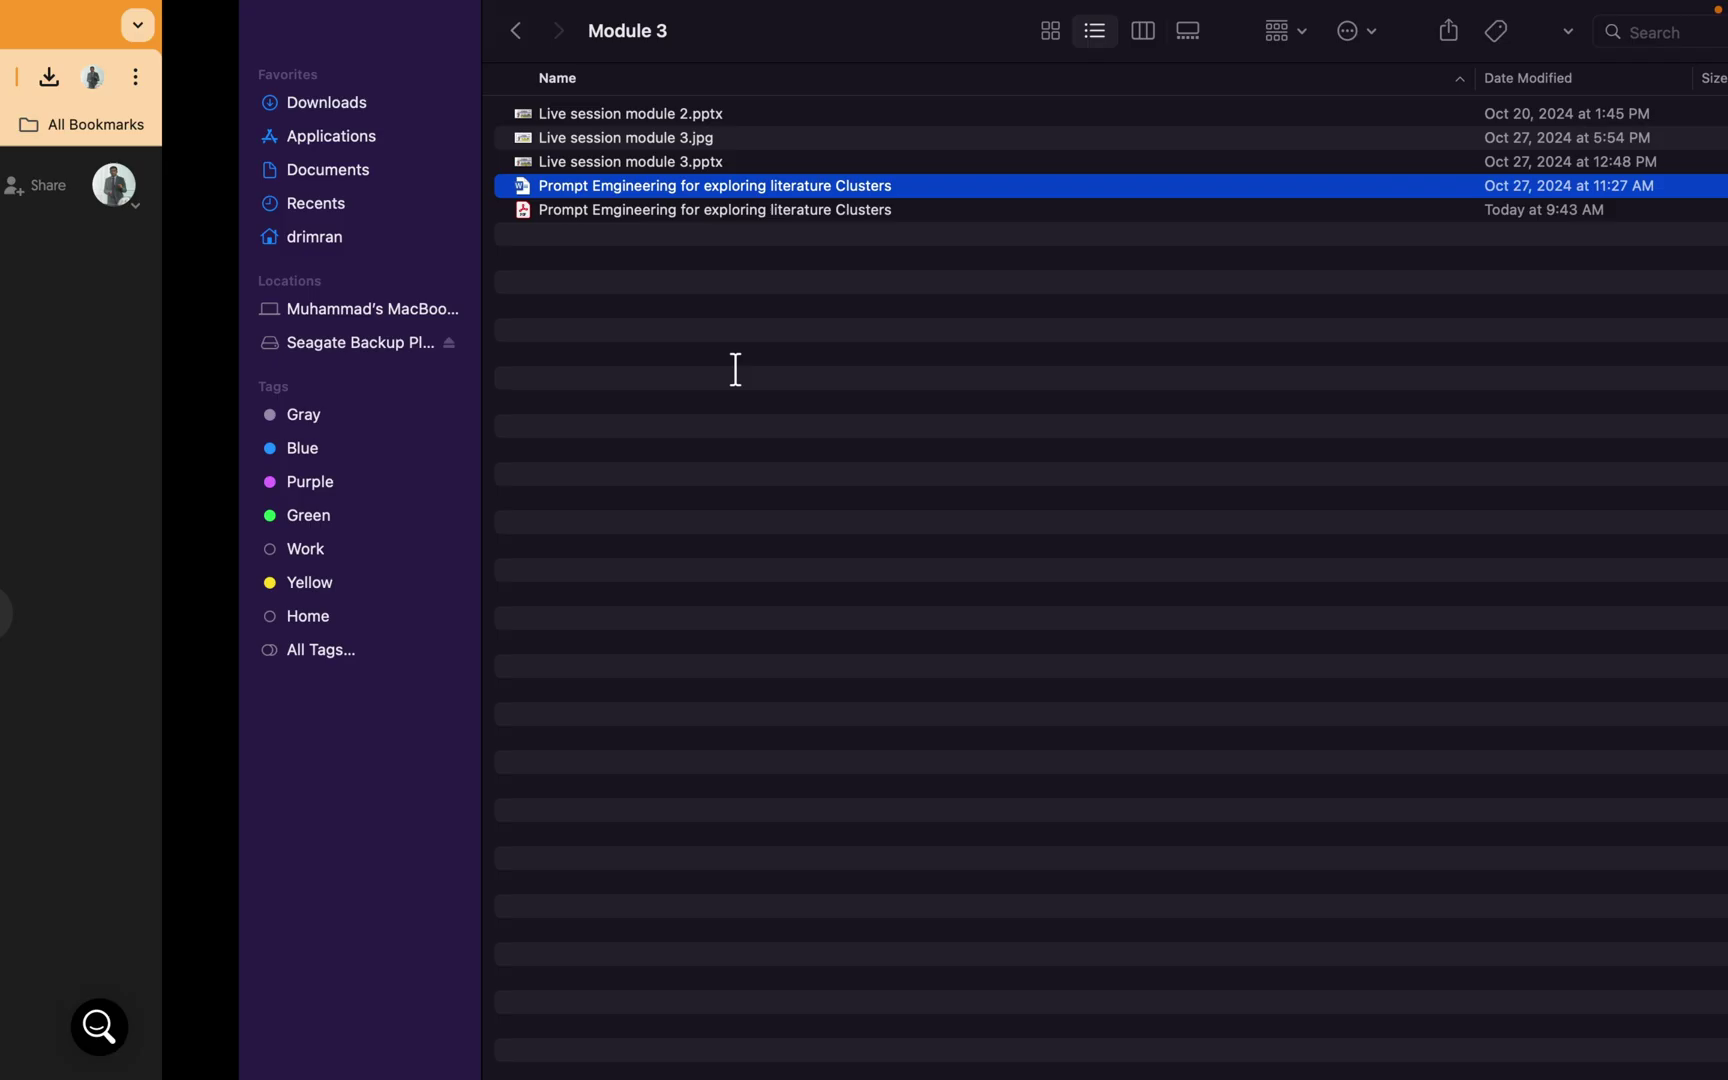
key("super+Tab")
left_click(461, 465)
type("Technological Evolution in Fintech: A Decadal Scientometric and Systematic Review of Developments and Criticisms")
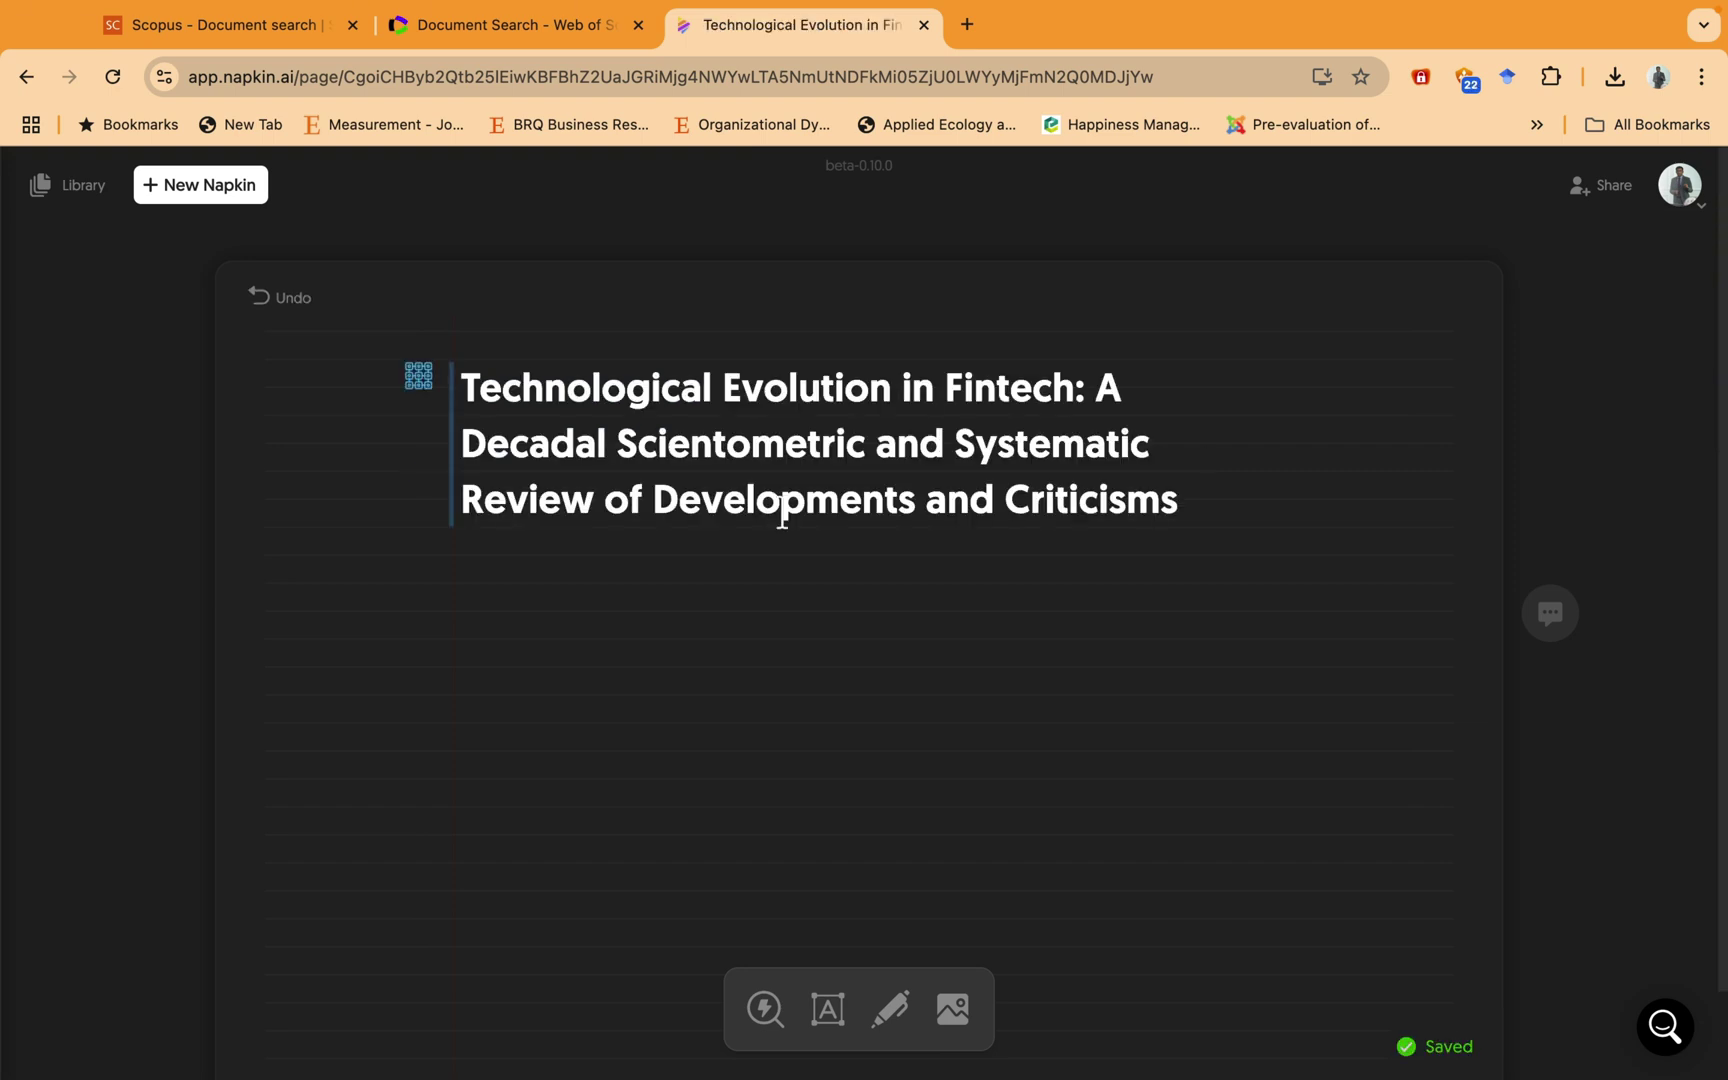
- Select and copy the manuscript's Conclusion section through its last paragraph
key("super+Tab")
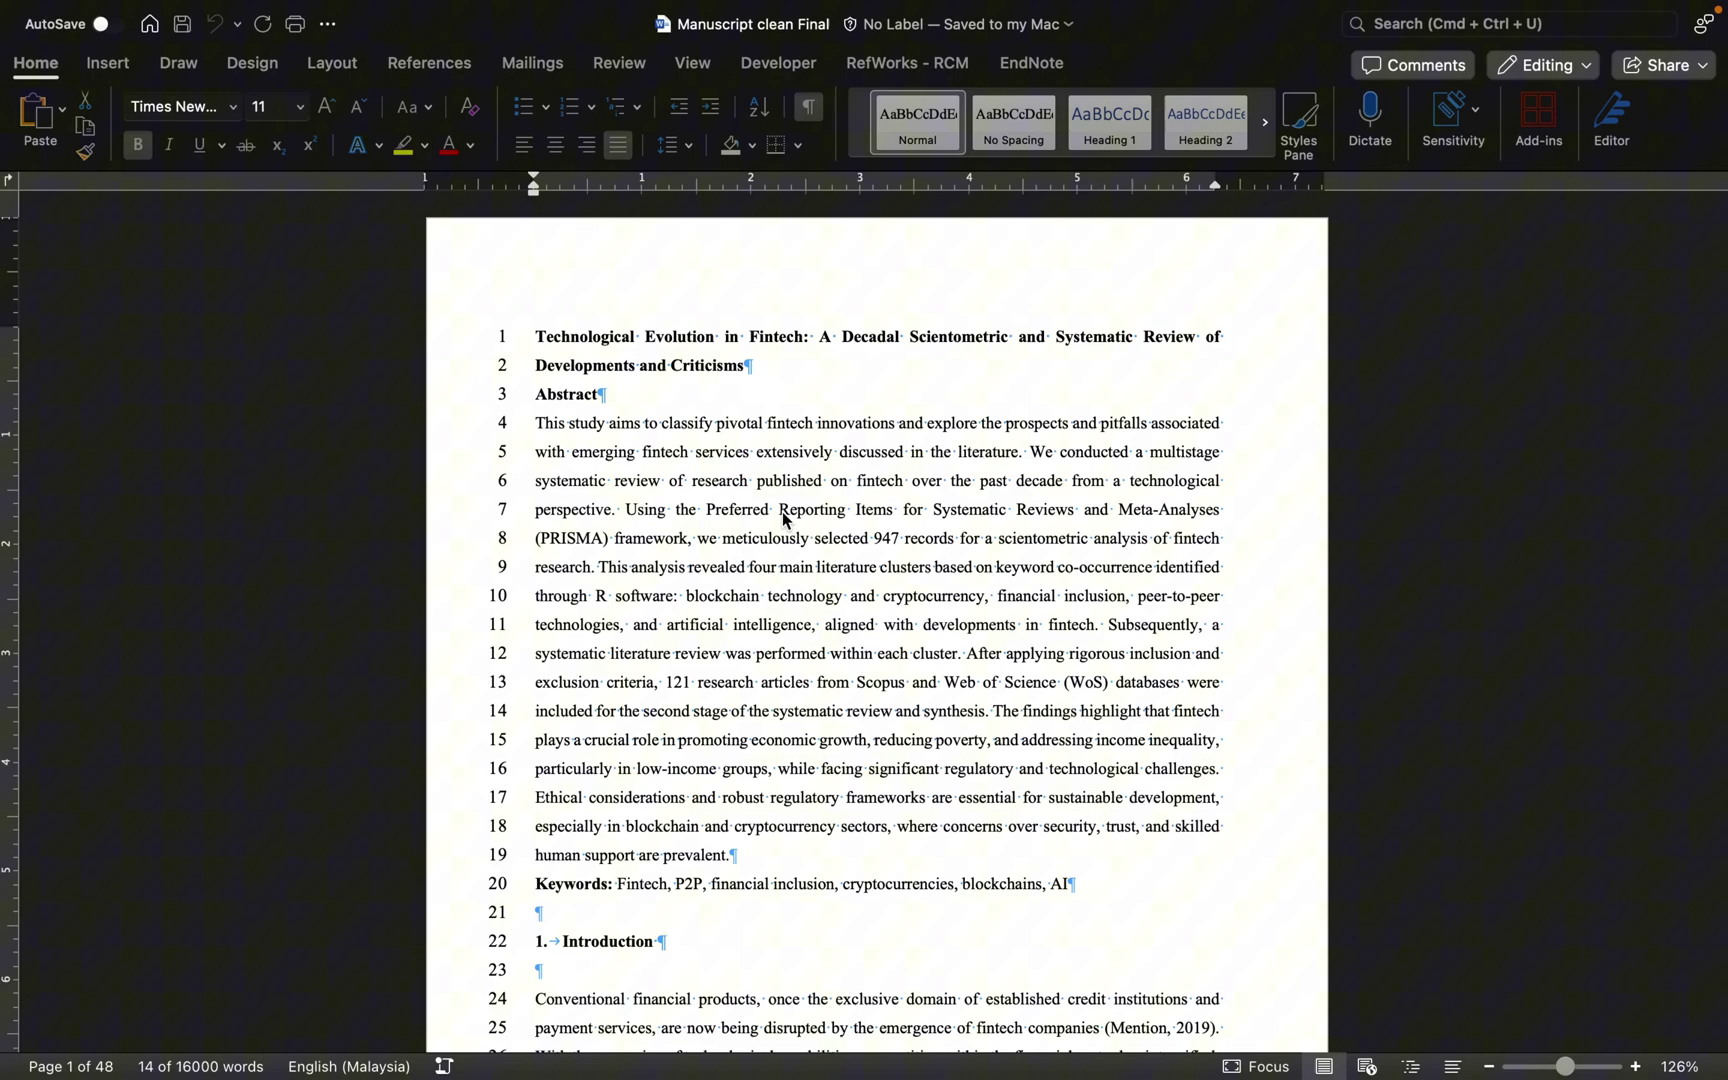
scroll(785, 517, "down", 15)
scroll(784, 515, "down", 10)
scroll(783, 512, "down", 15)
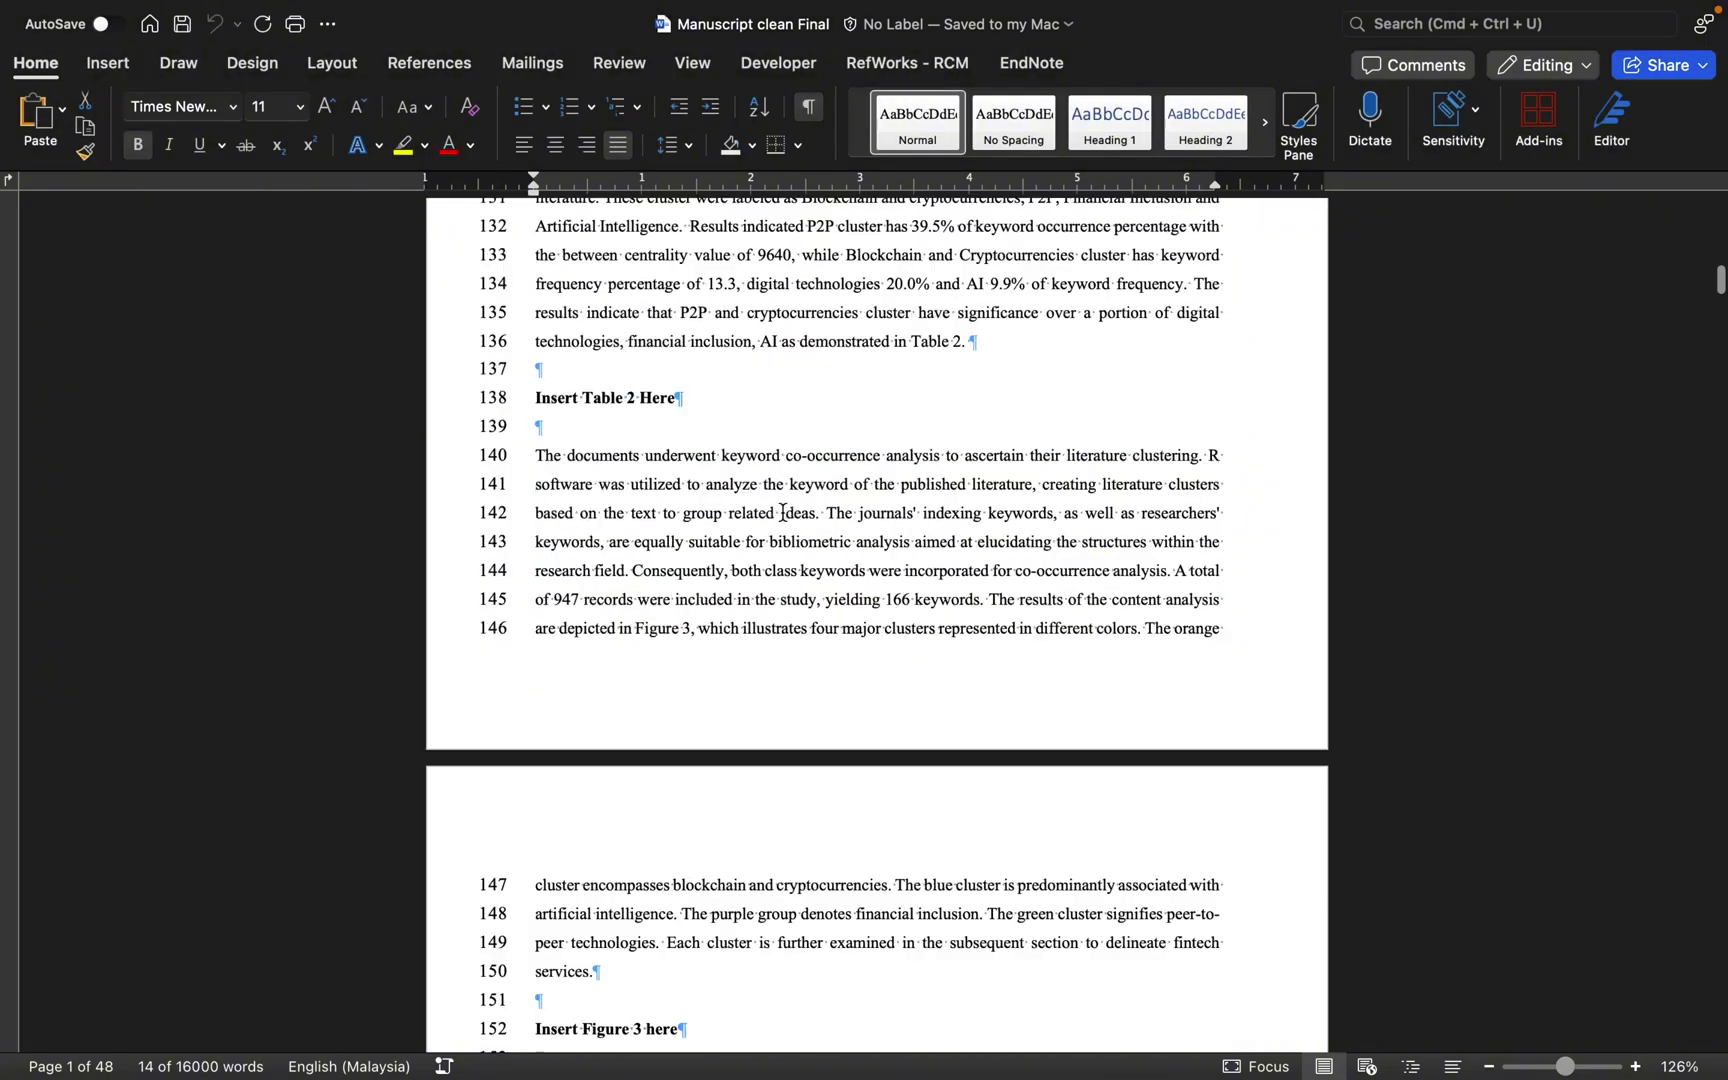
scroll(783, 512, "down", 2)
scroll(783, 512, "down", 10)
scroll(783, 512, "down", 5)
scroll(783, 512, "down", 20)
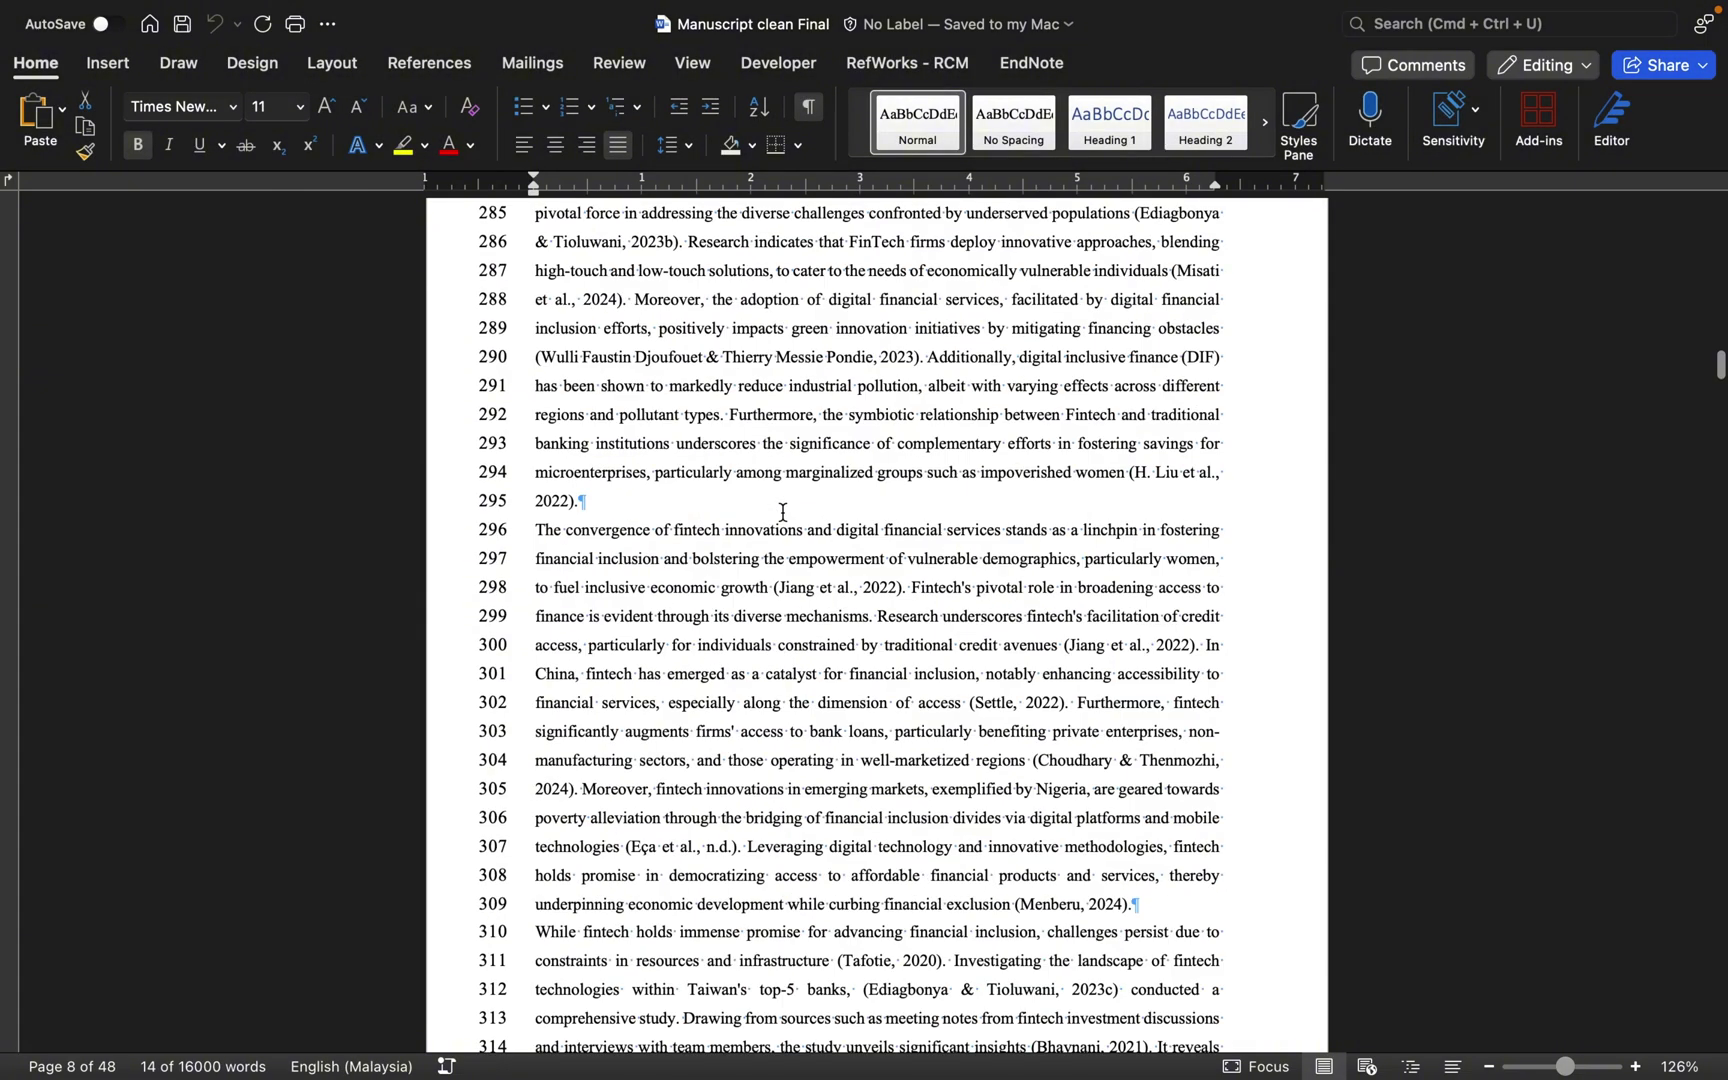
scroll(783, 512, "down", 10)
scroll(783, 512, "down", 4)
scroll(783, 512, "down", 2)
scroll(783, 512, "down", 15)
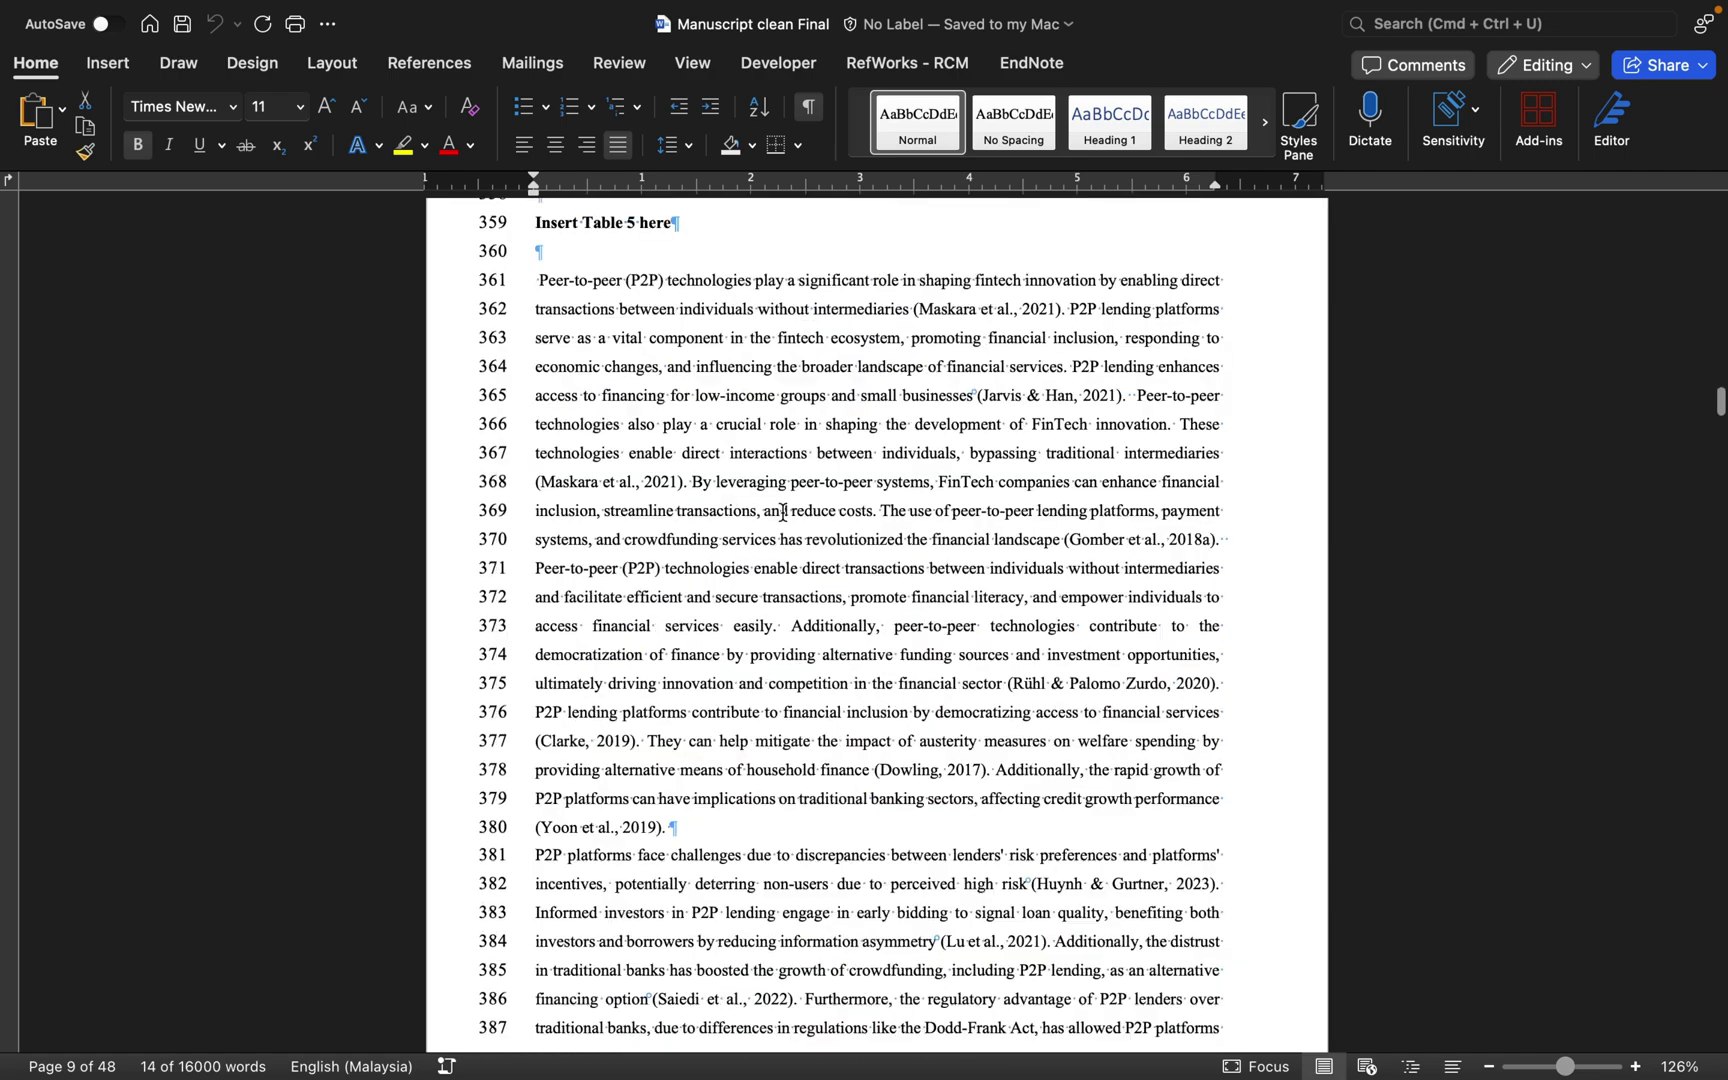
scroll(783, 512, "down", 10)
scroll(783, 512, "down", 20)
scroll(783, 512, "down", 2)
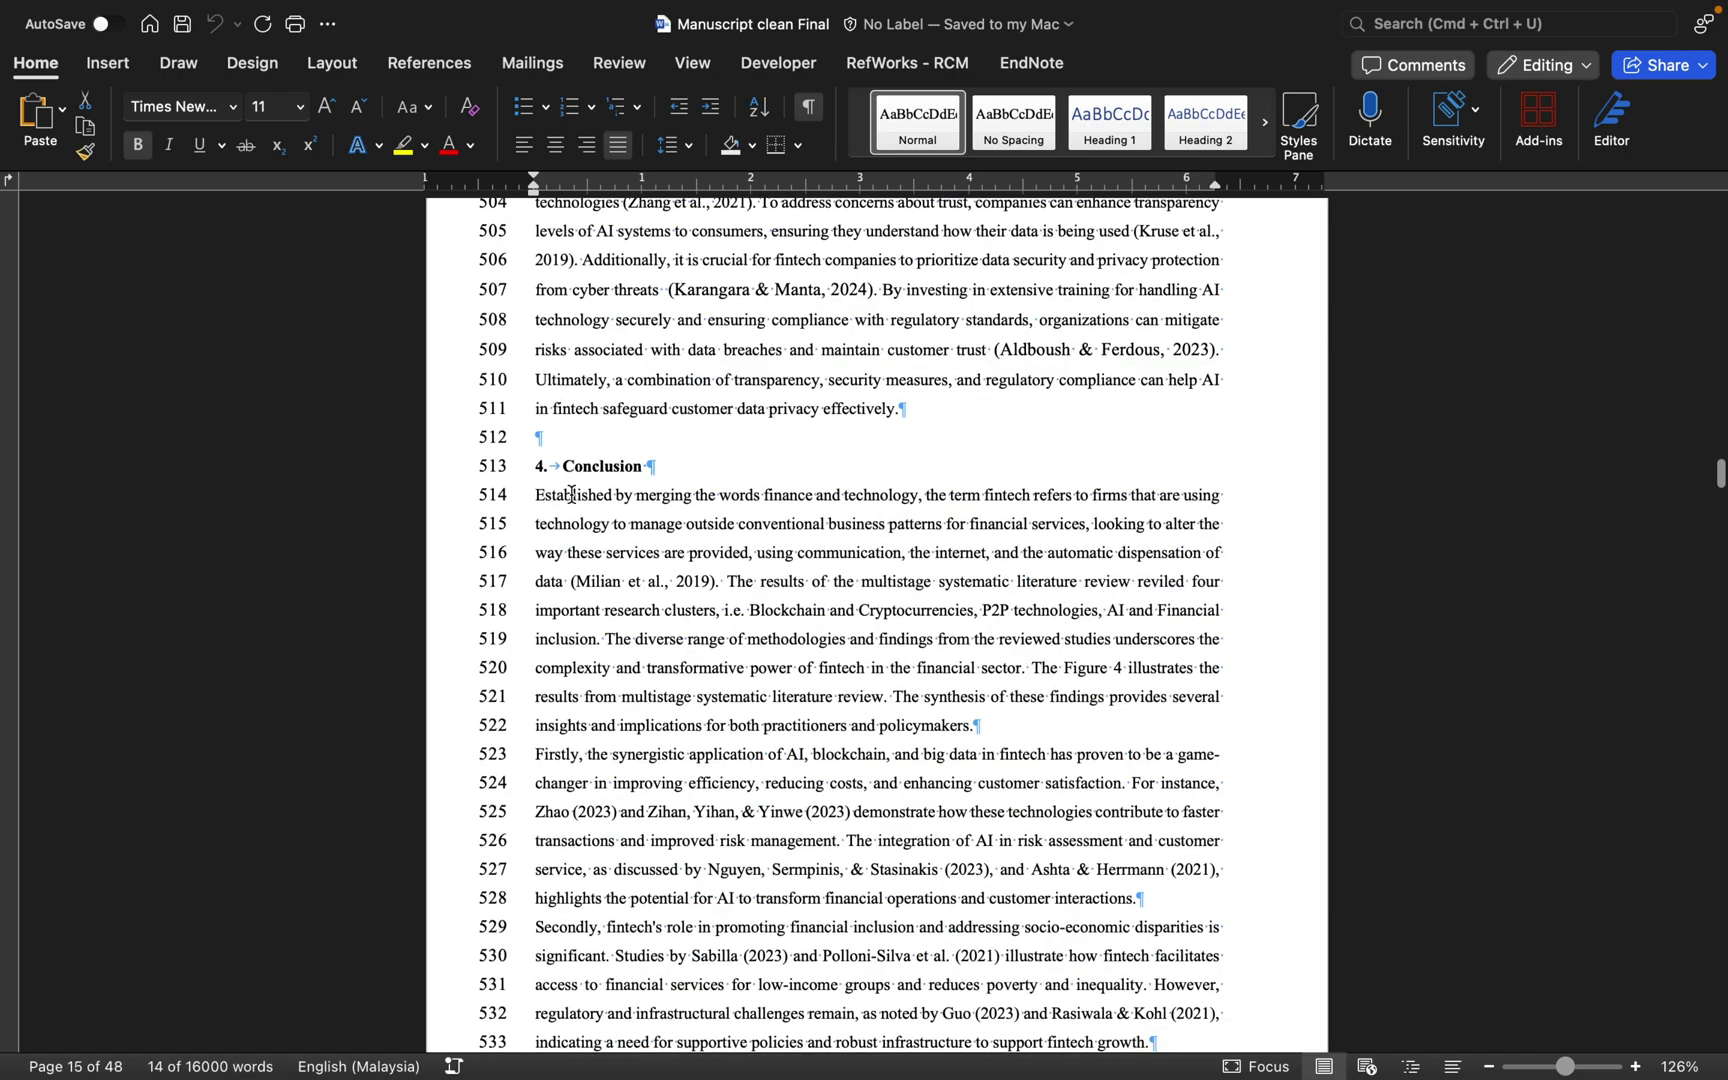
mouse_move(537, 494)
left_mouse_down()
mouse_move(1012, 1062)
mouse_move(990, 1075)
left_mouse_up()
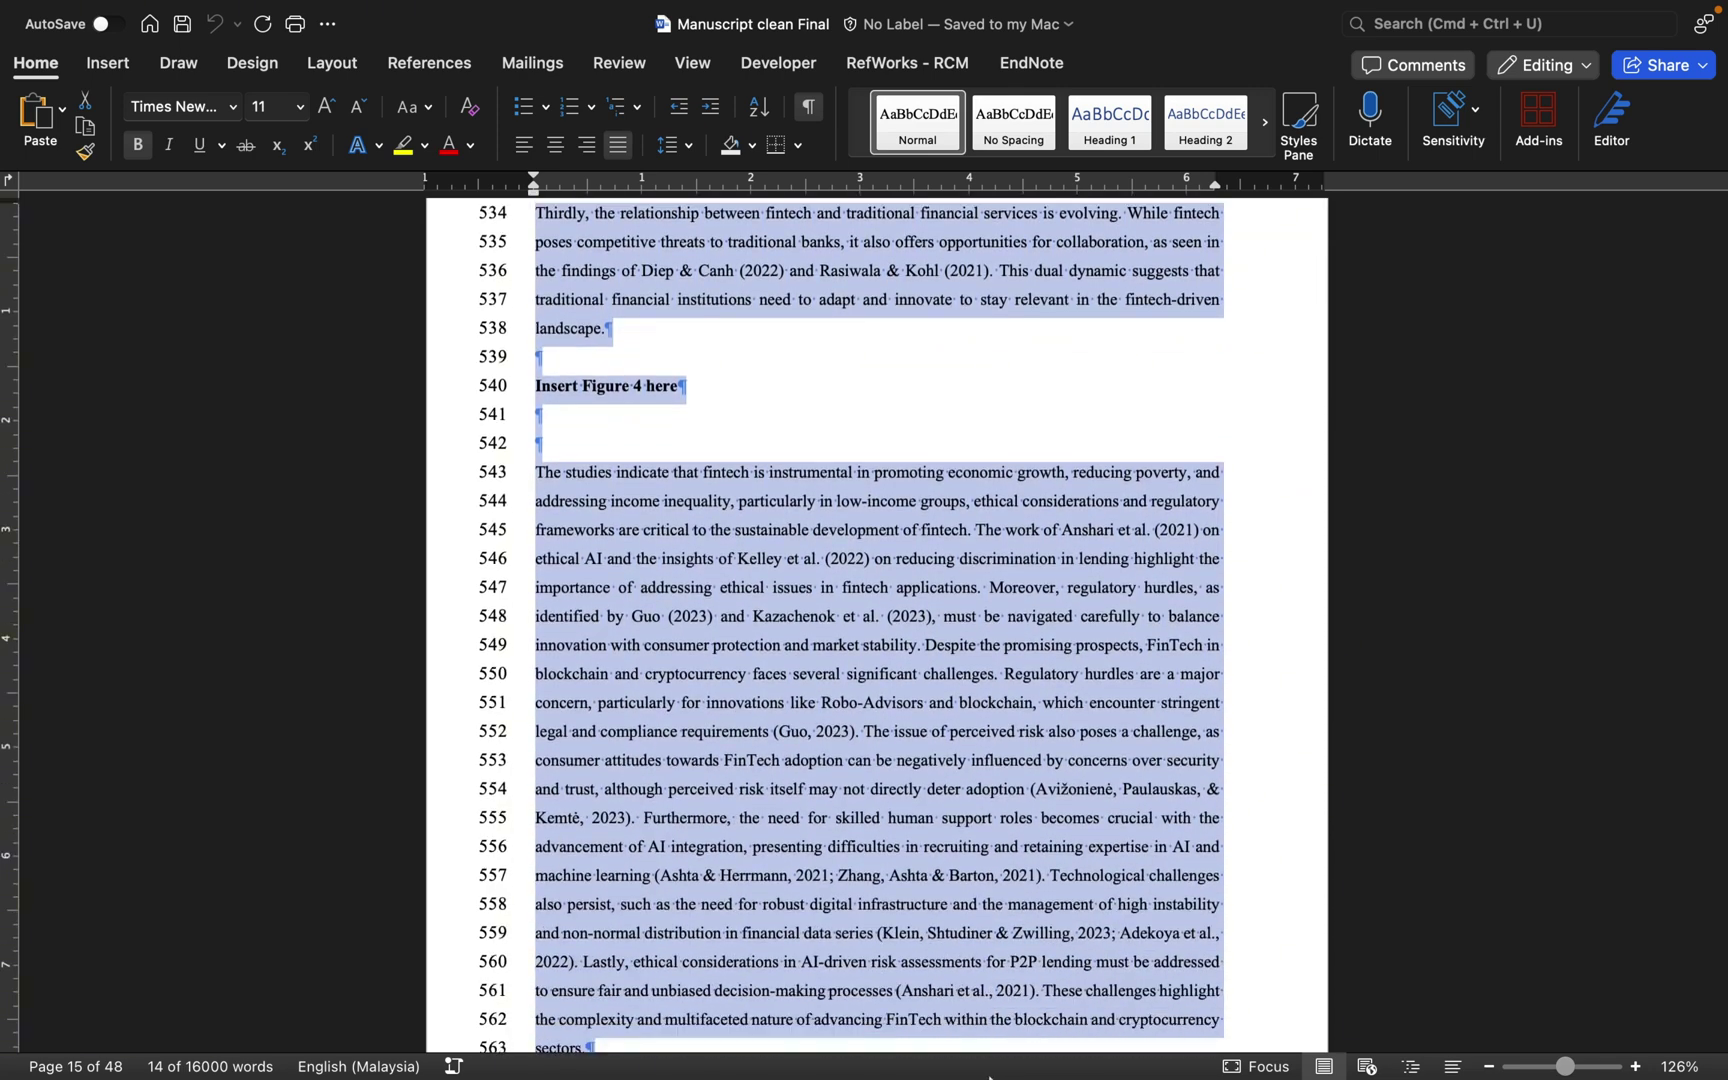
left_click_drag(990, 1075, 1092, 851)
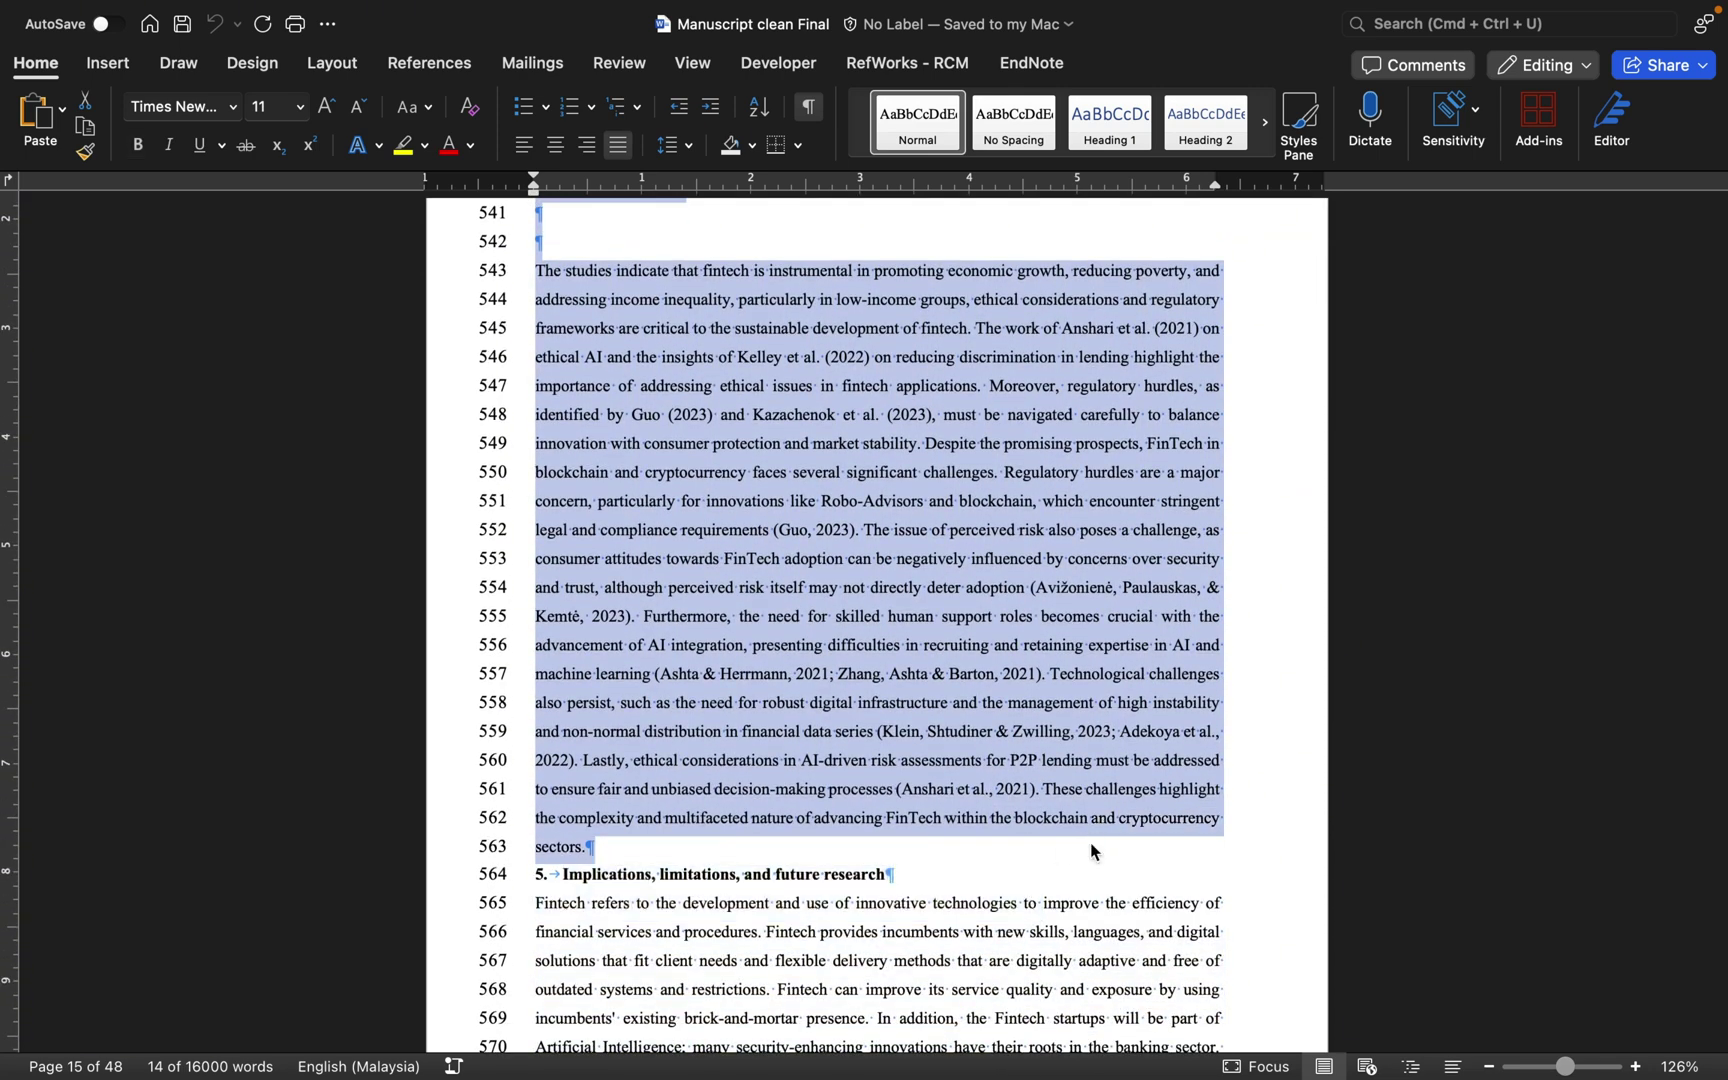
key("super+Tab")
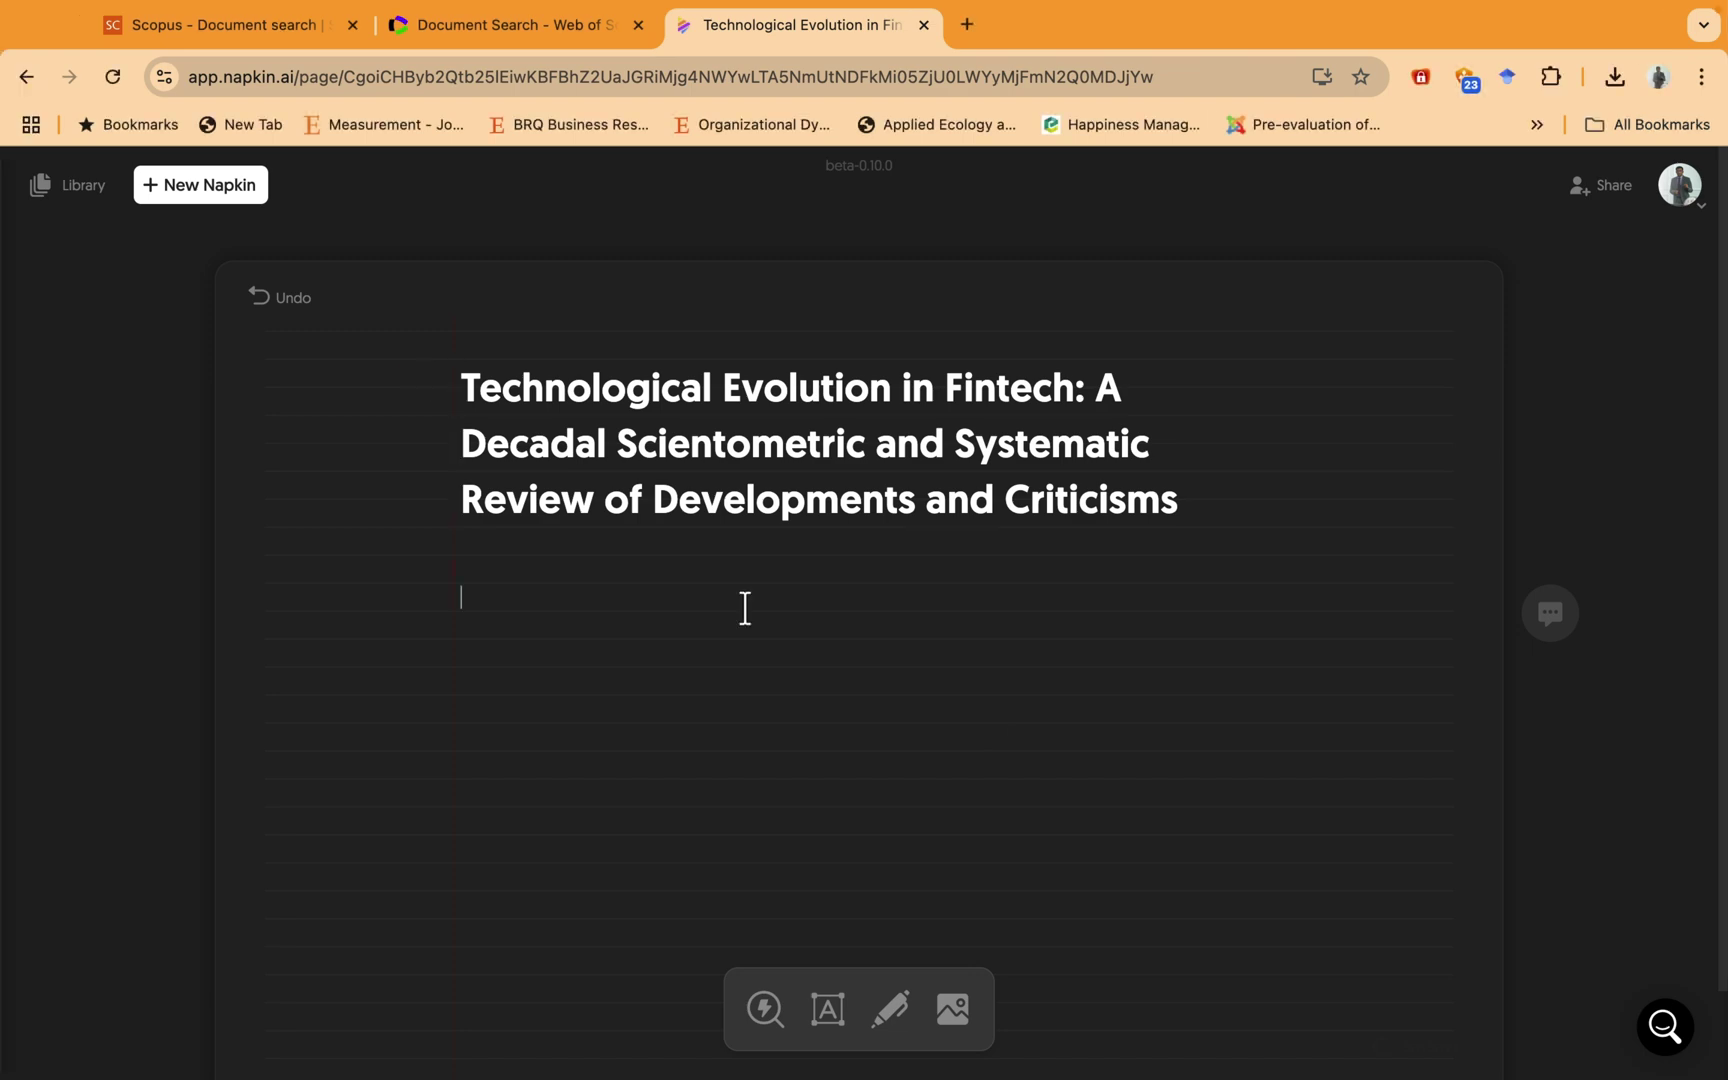
- Paste the Conclusion text, deleting the 'Insert Figure 4 here' line and extra blank lines
key("super+v")
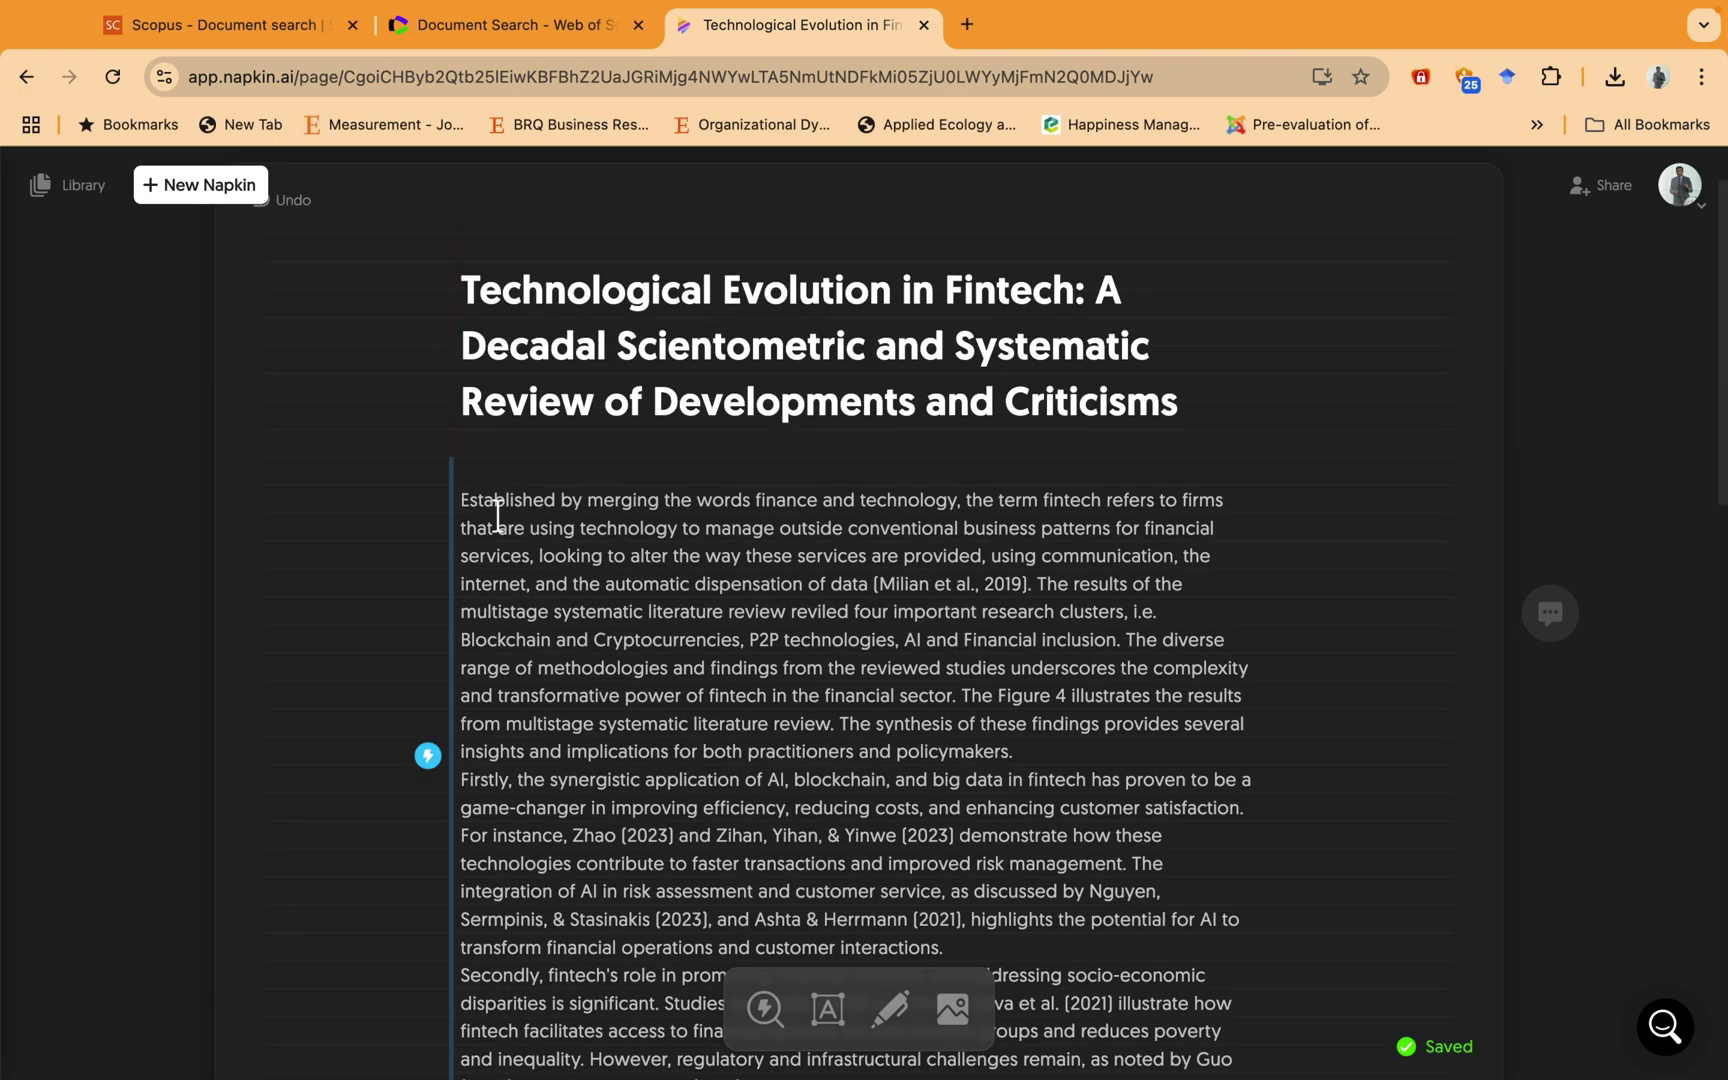
scroll(720, 720, "down", 7)
left_click_drag(640, 648, 432, 622)
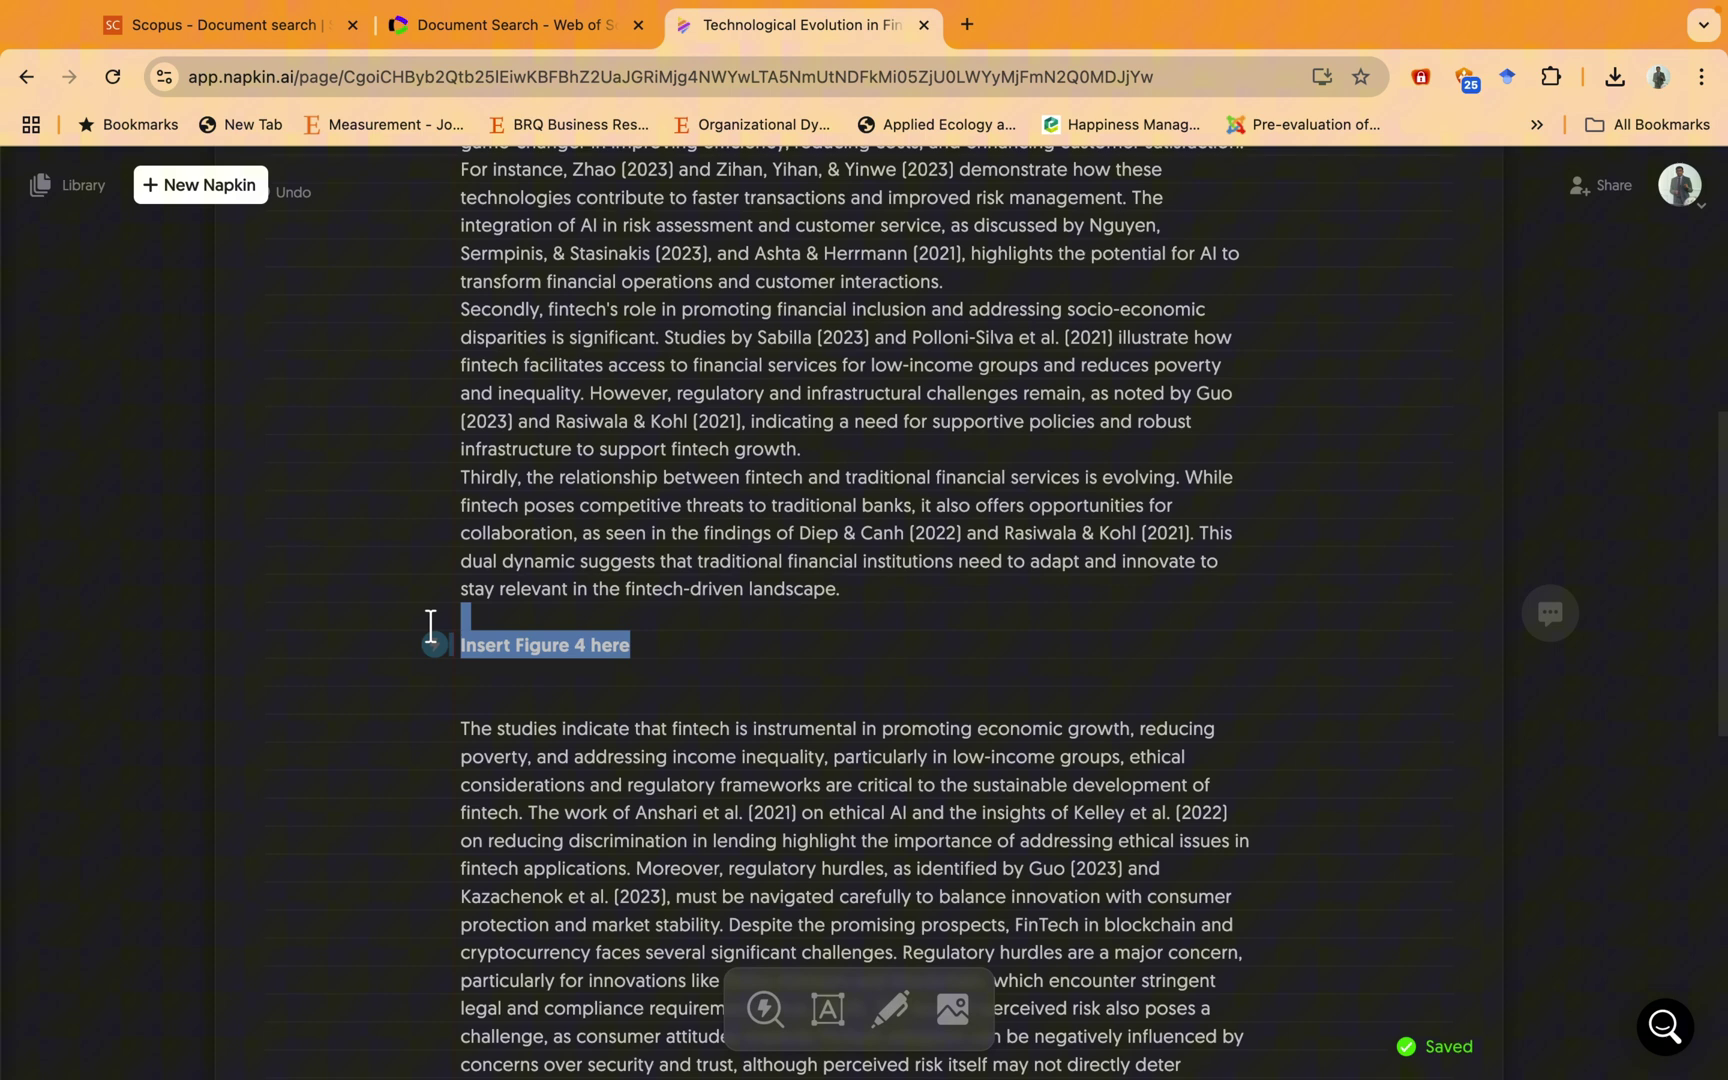
key("BackSpace")
key("Delete")
key("BackSpace")
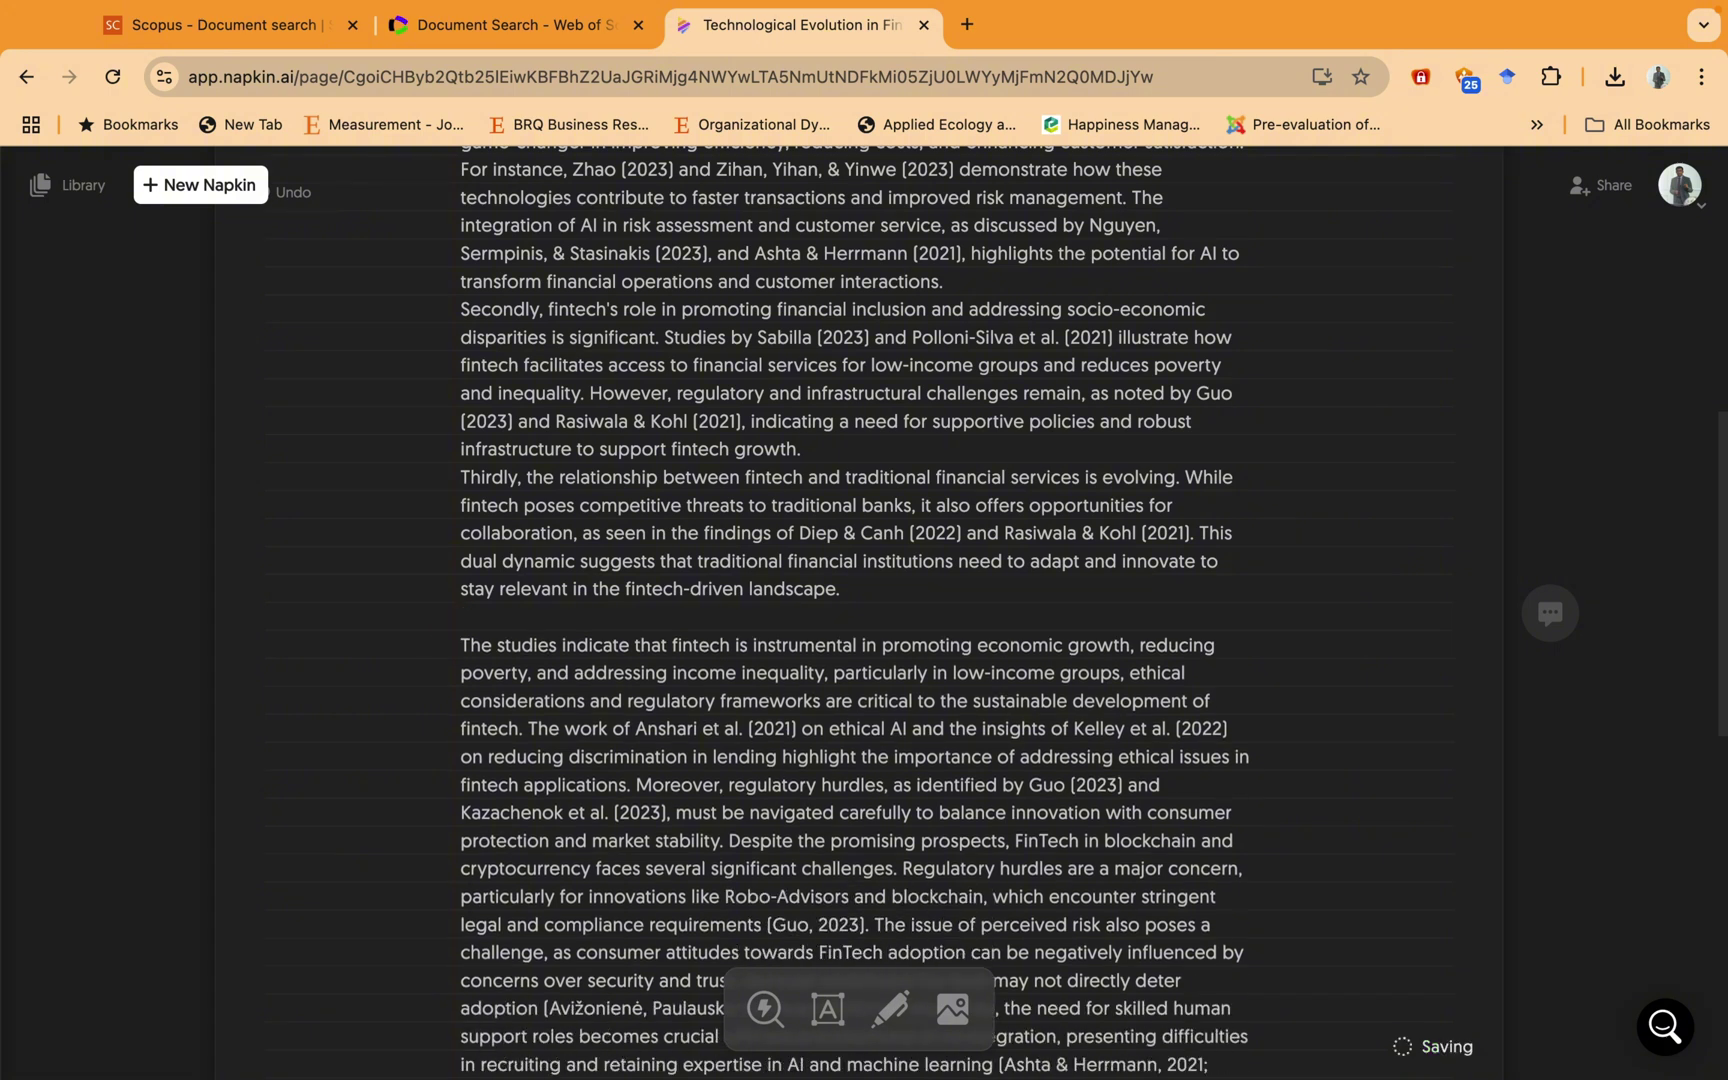
key("BackSpace")
mouse_move(730, 545)
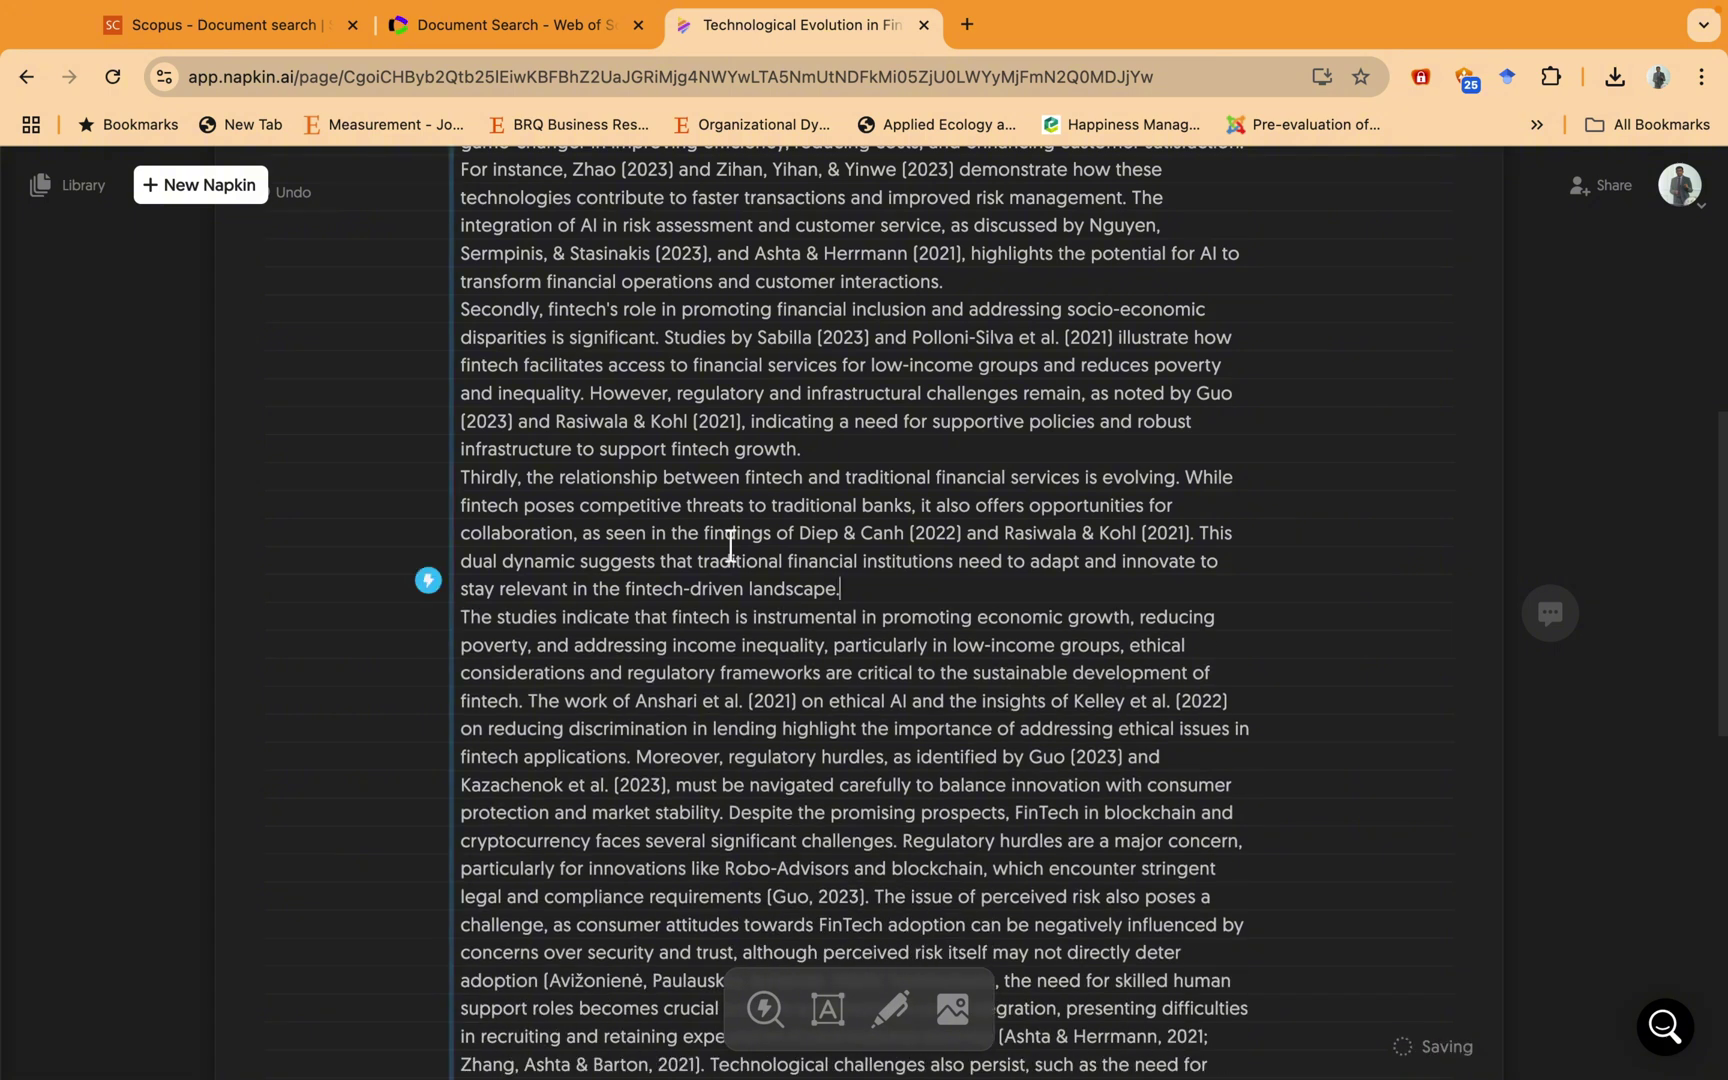
scroll(731, 547, "down", 6)
scroll(731, 547, "up", 4)
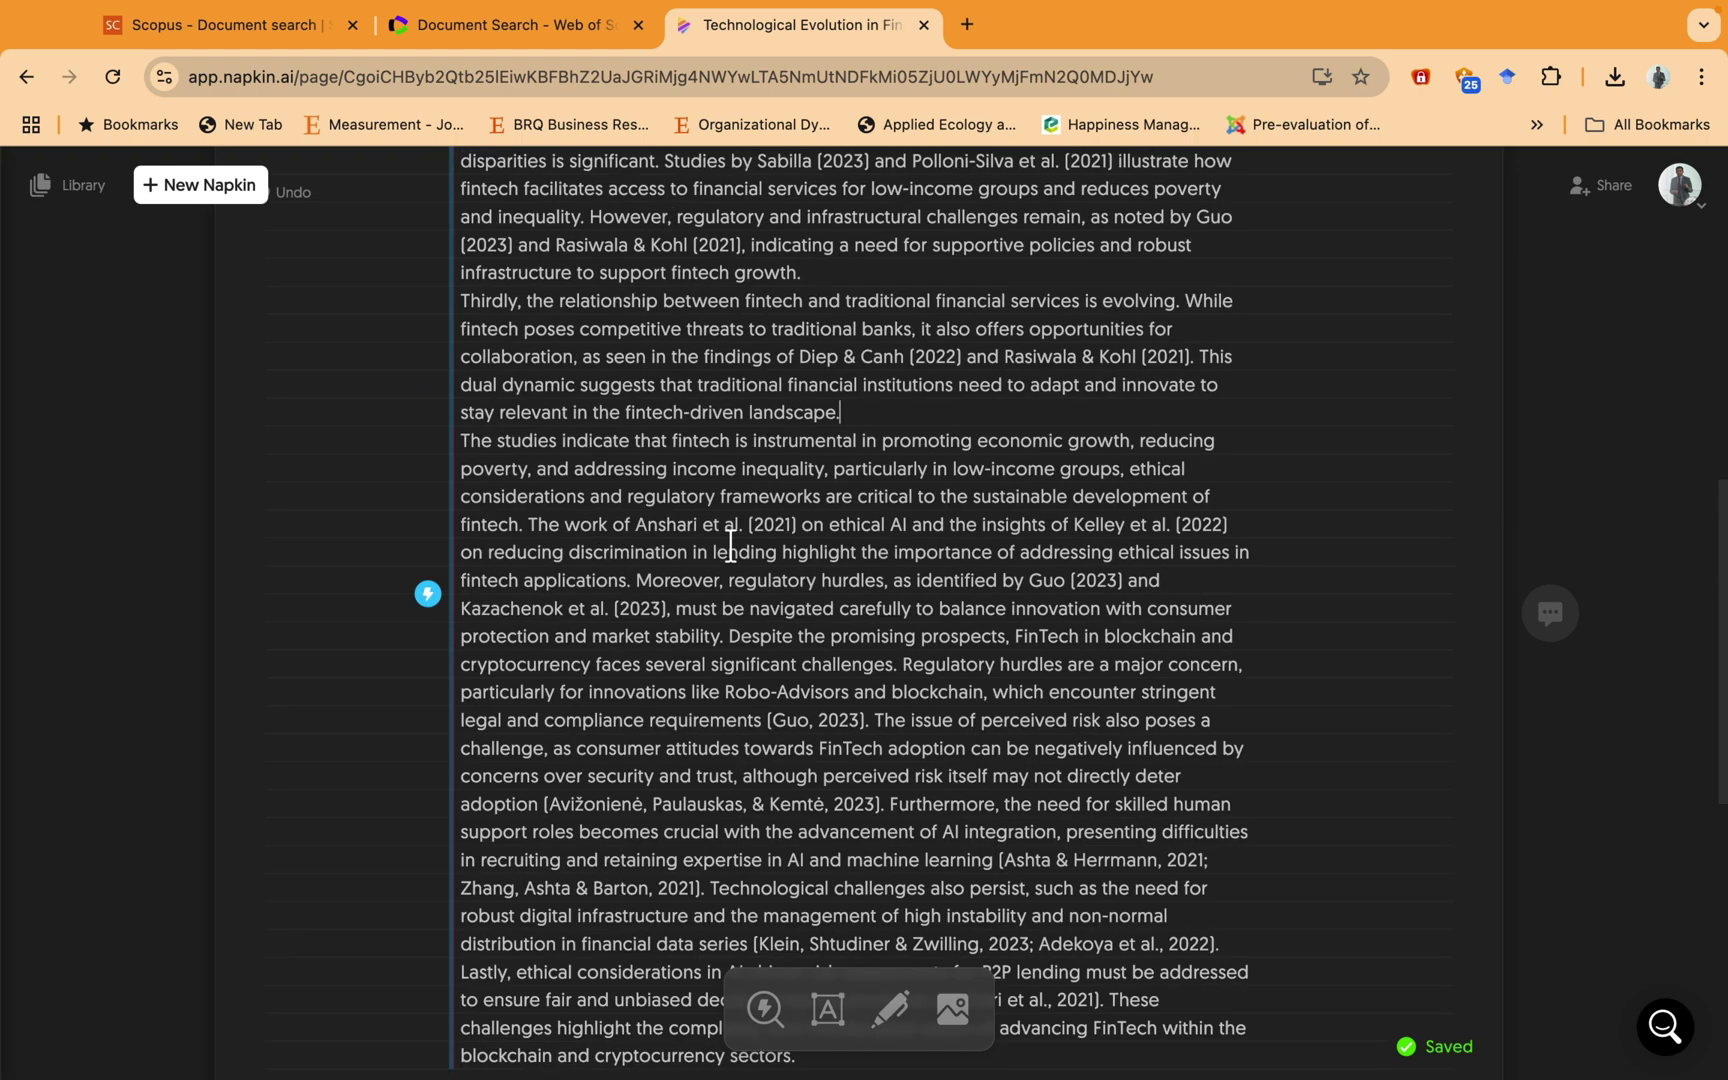
scroll(731, 547, "up", 5)
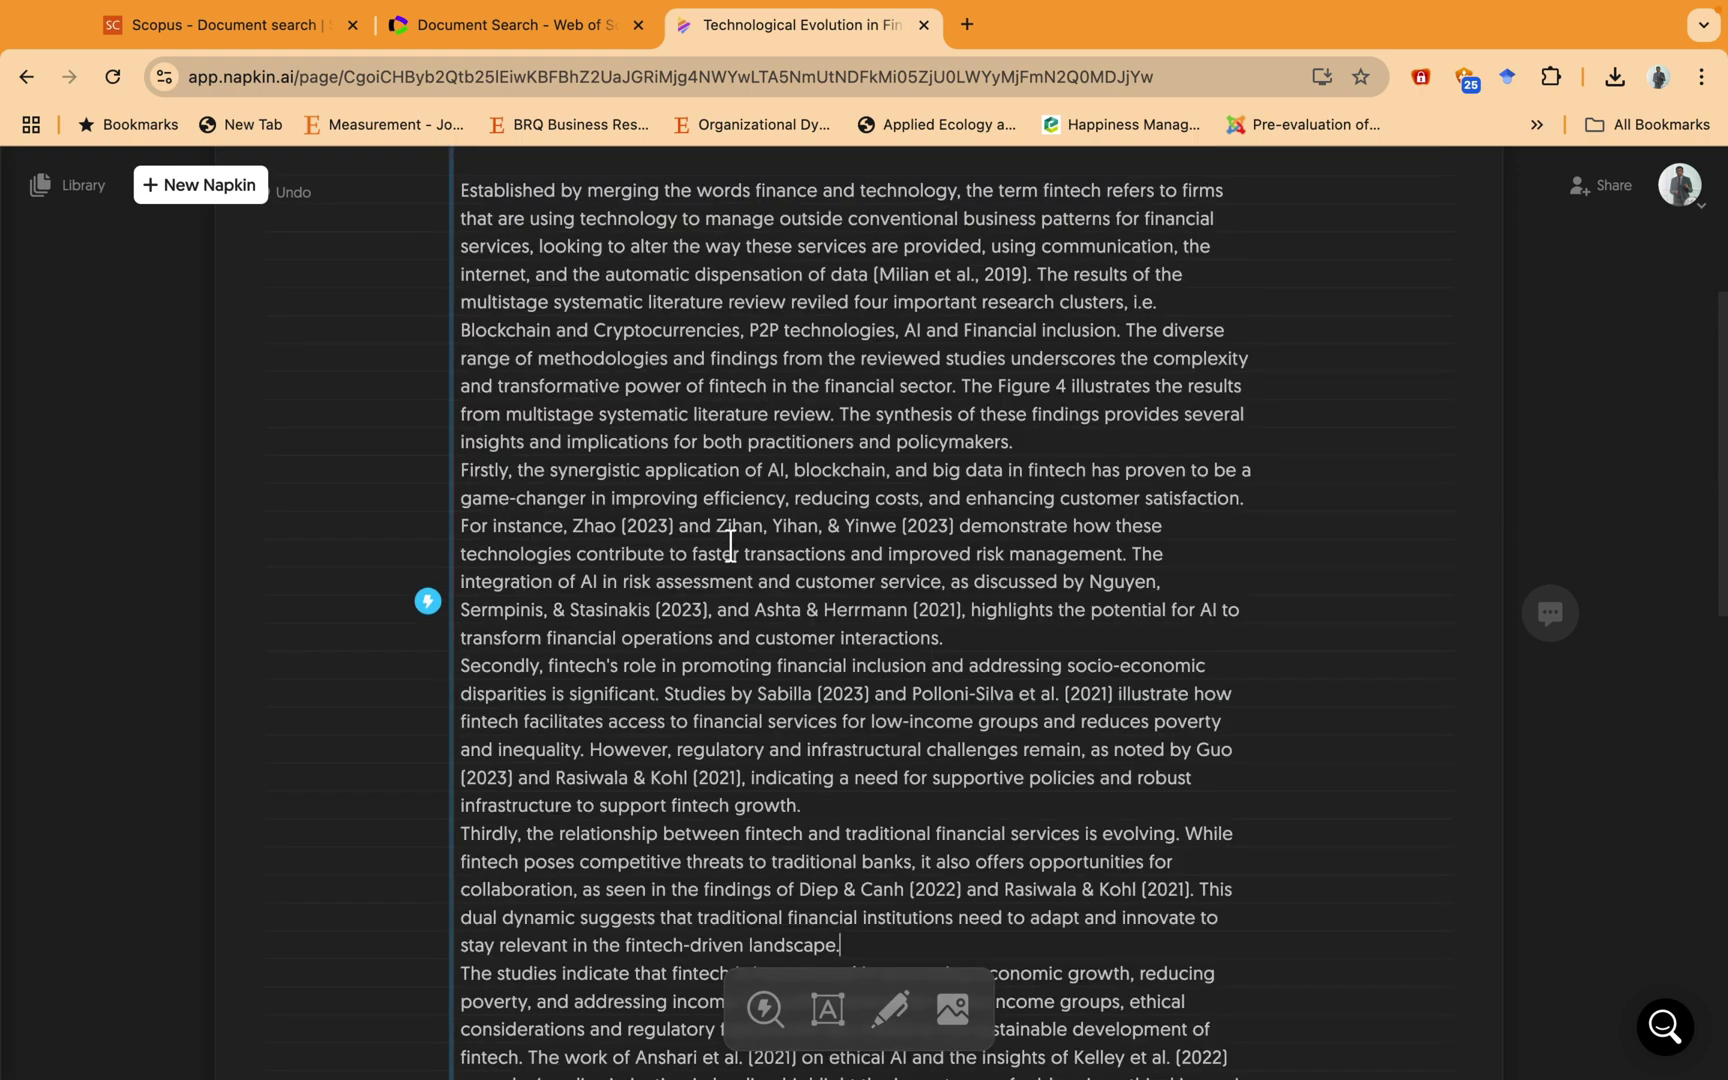
scroll(731, 547, "up", 1)
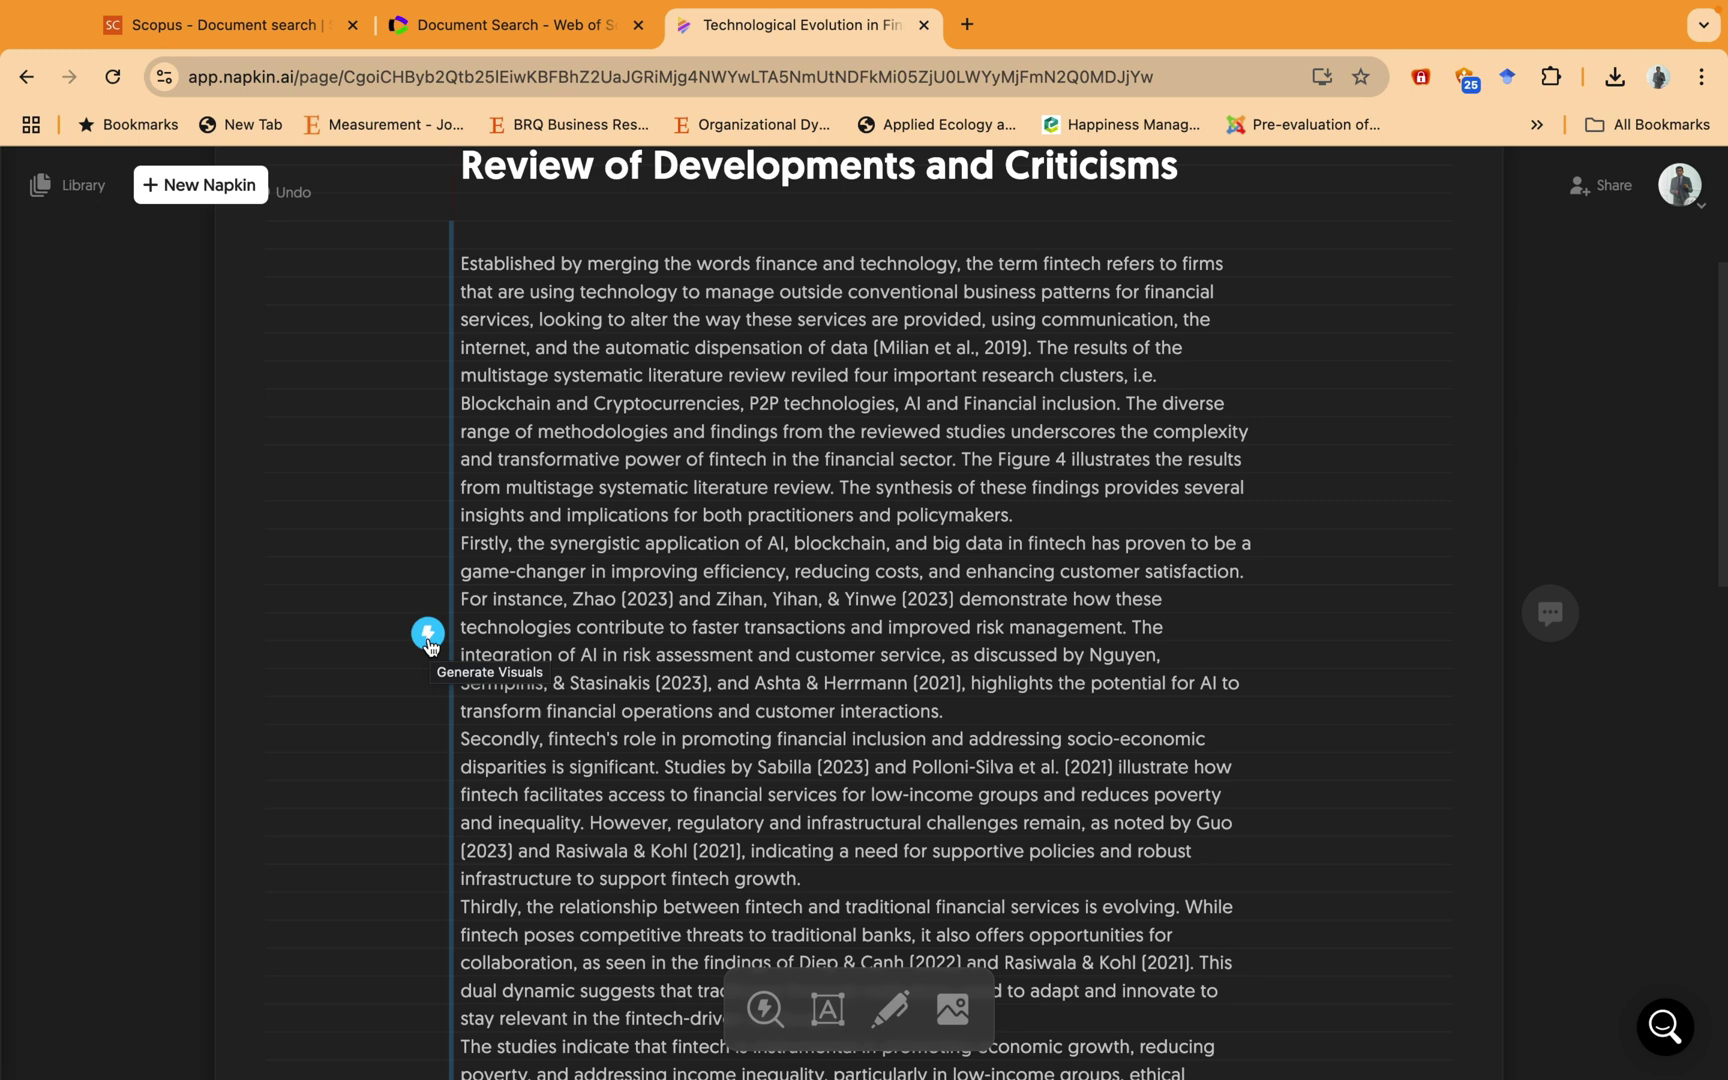
- Generate a tree visual, 'Challenges in Advancing FinTech Innovations', from the conclusion paragraph
left_click(428, 634)
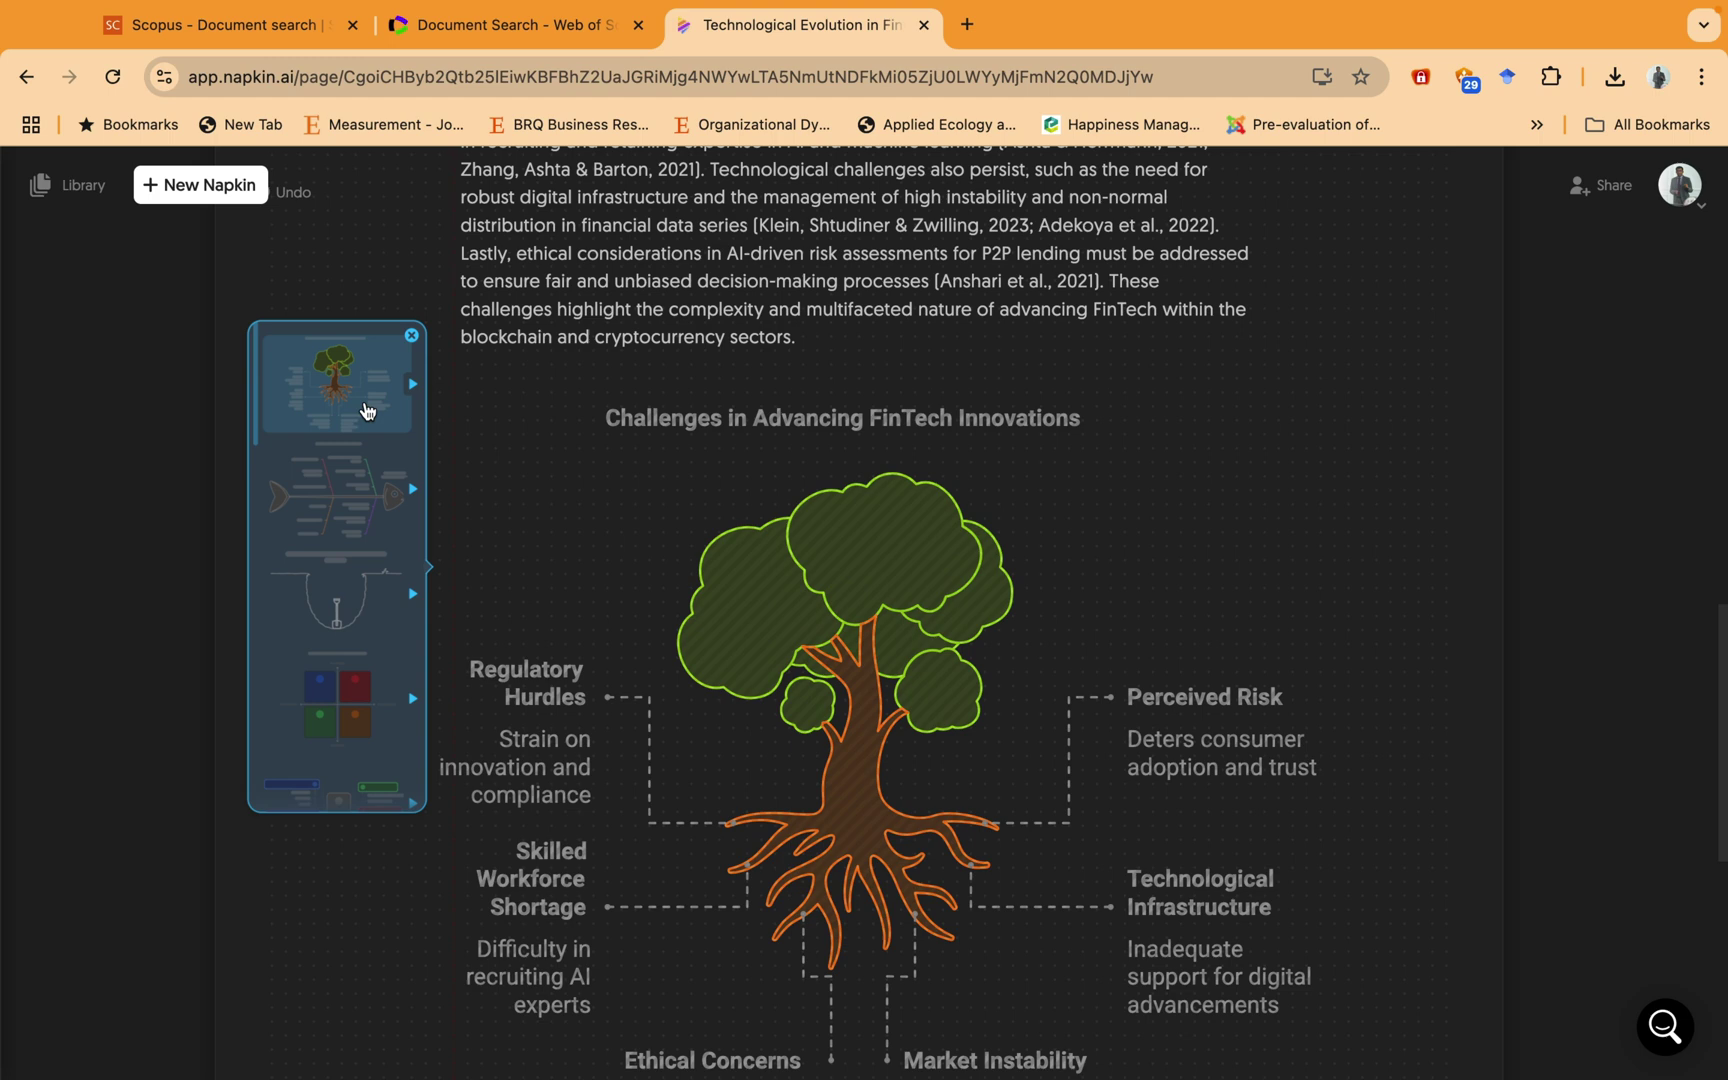
mouse_move(336, 383)
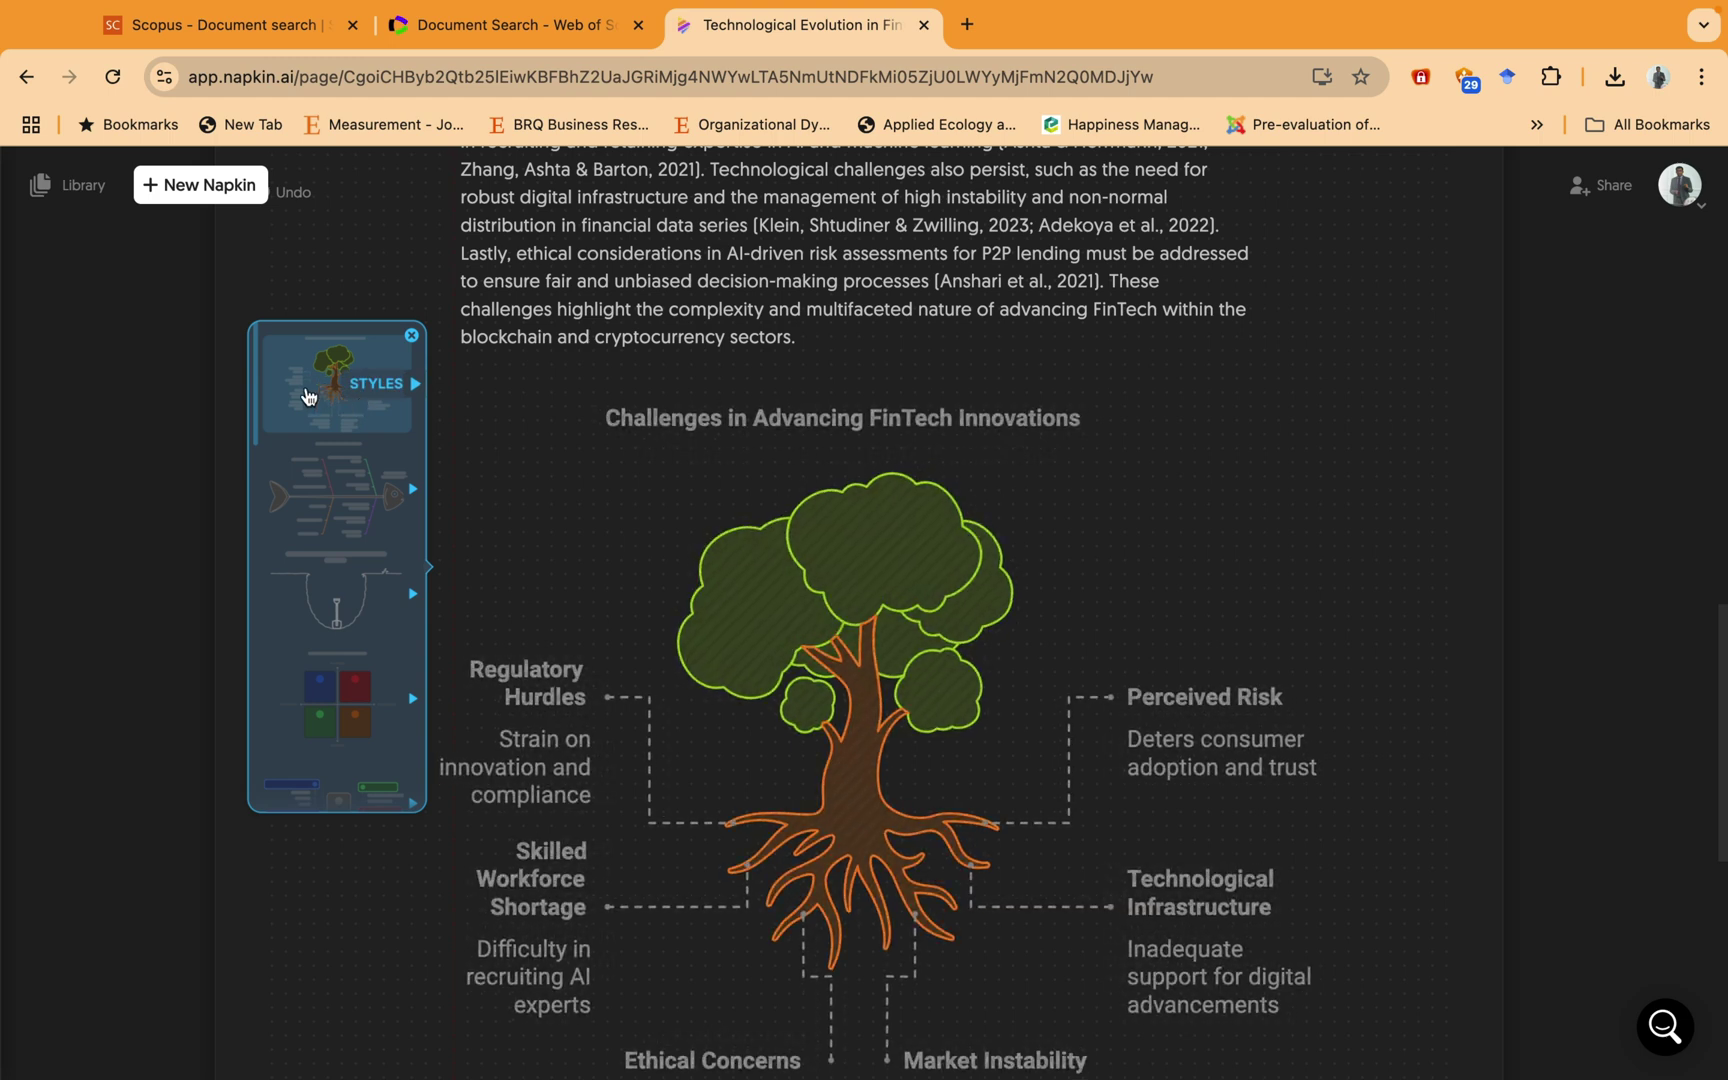
- Try tree colour variants, fishbone and lightbulb layouts for the 'Fintech's Transformative Impact' visual
left_click(308, 397)
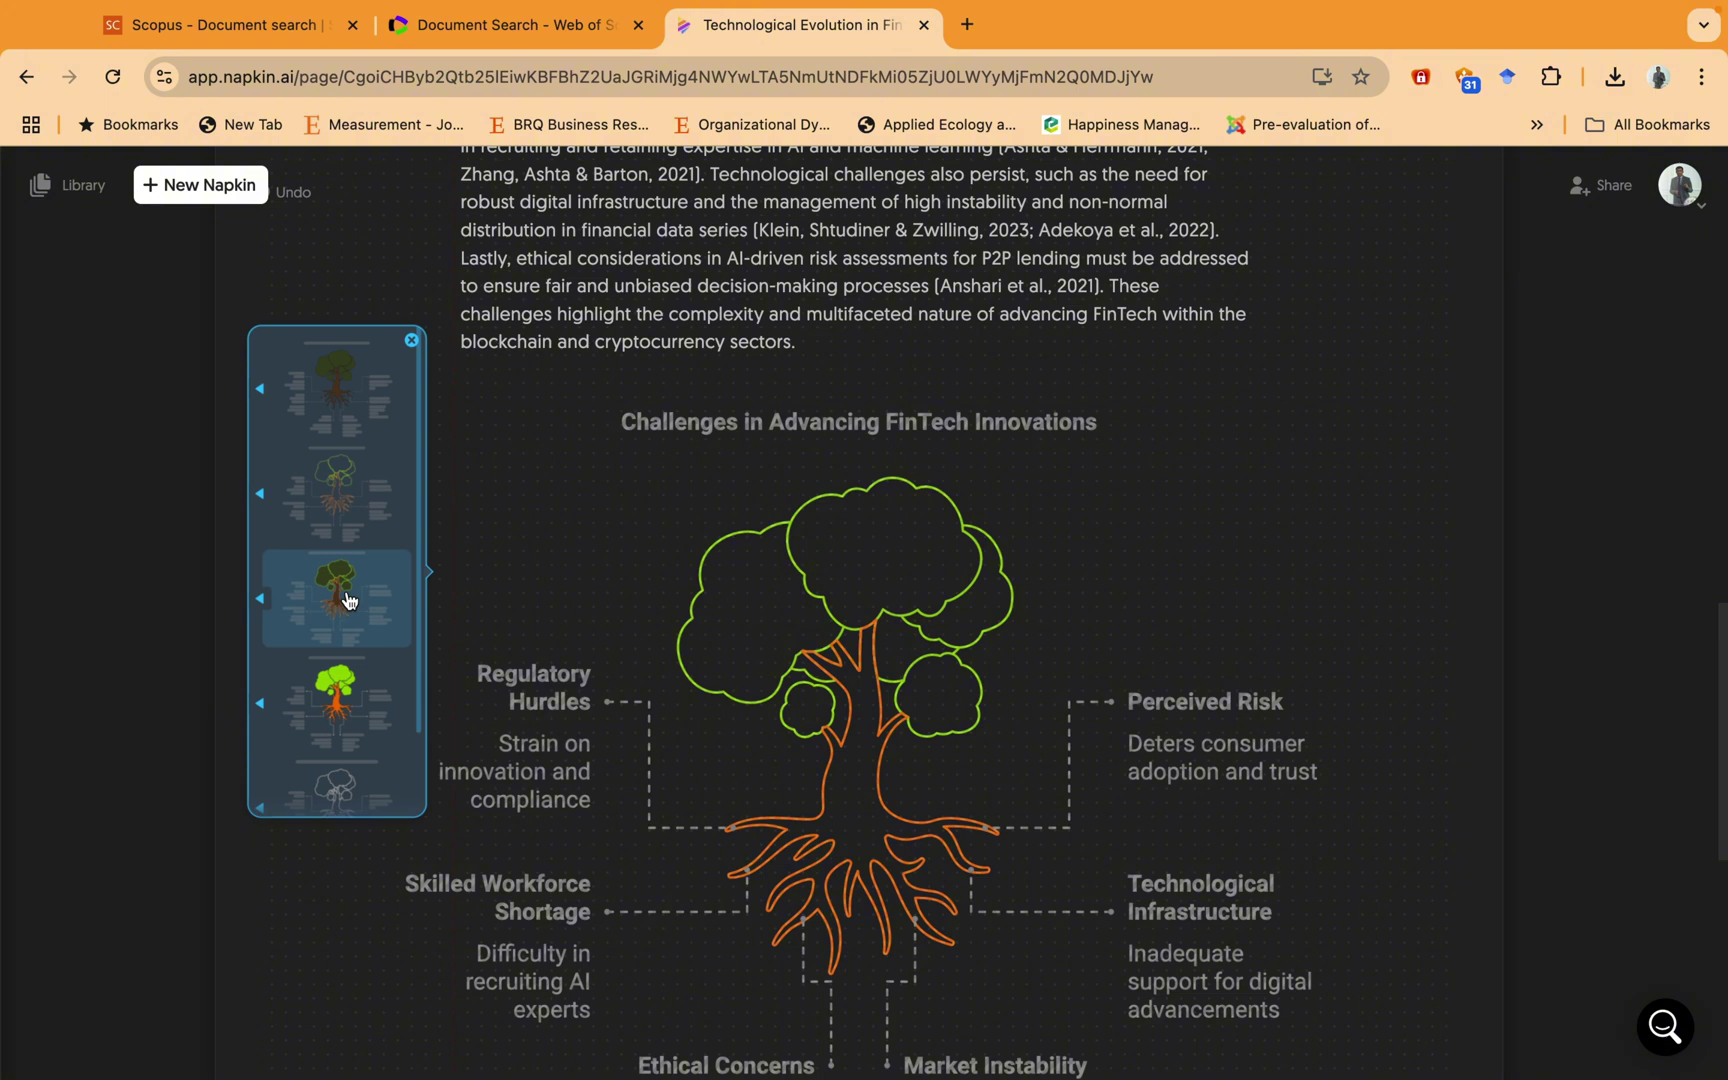
left_click(308, 398)
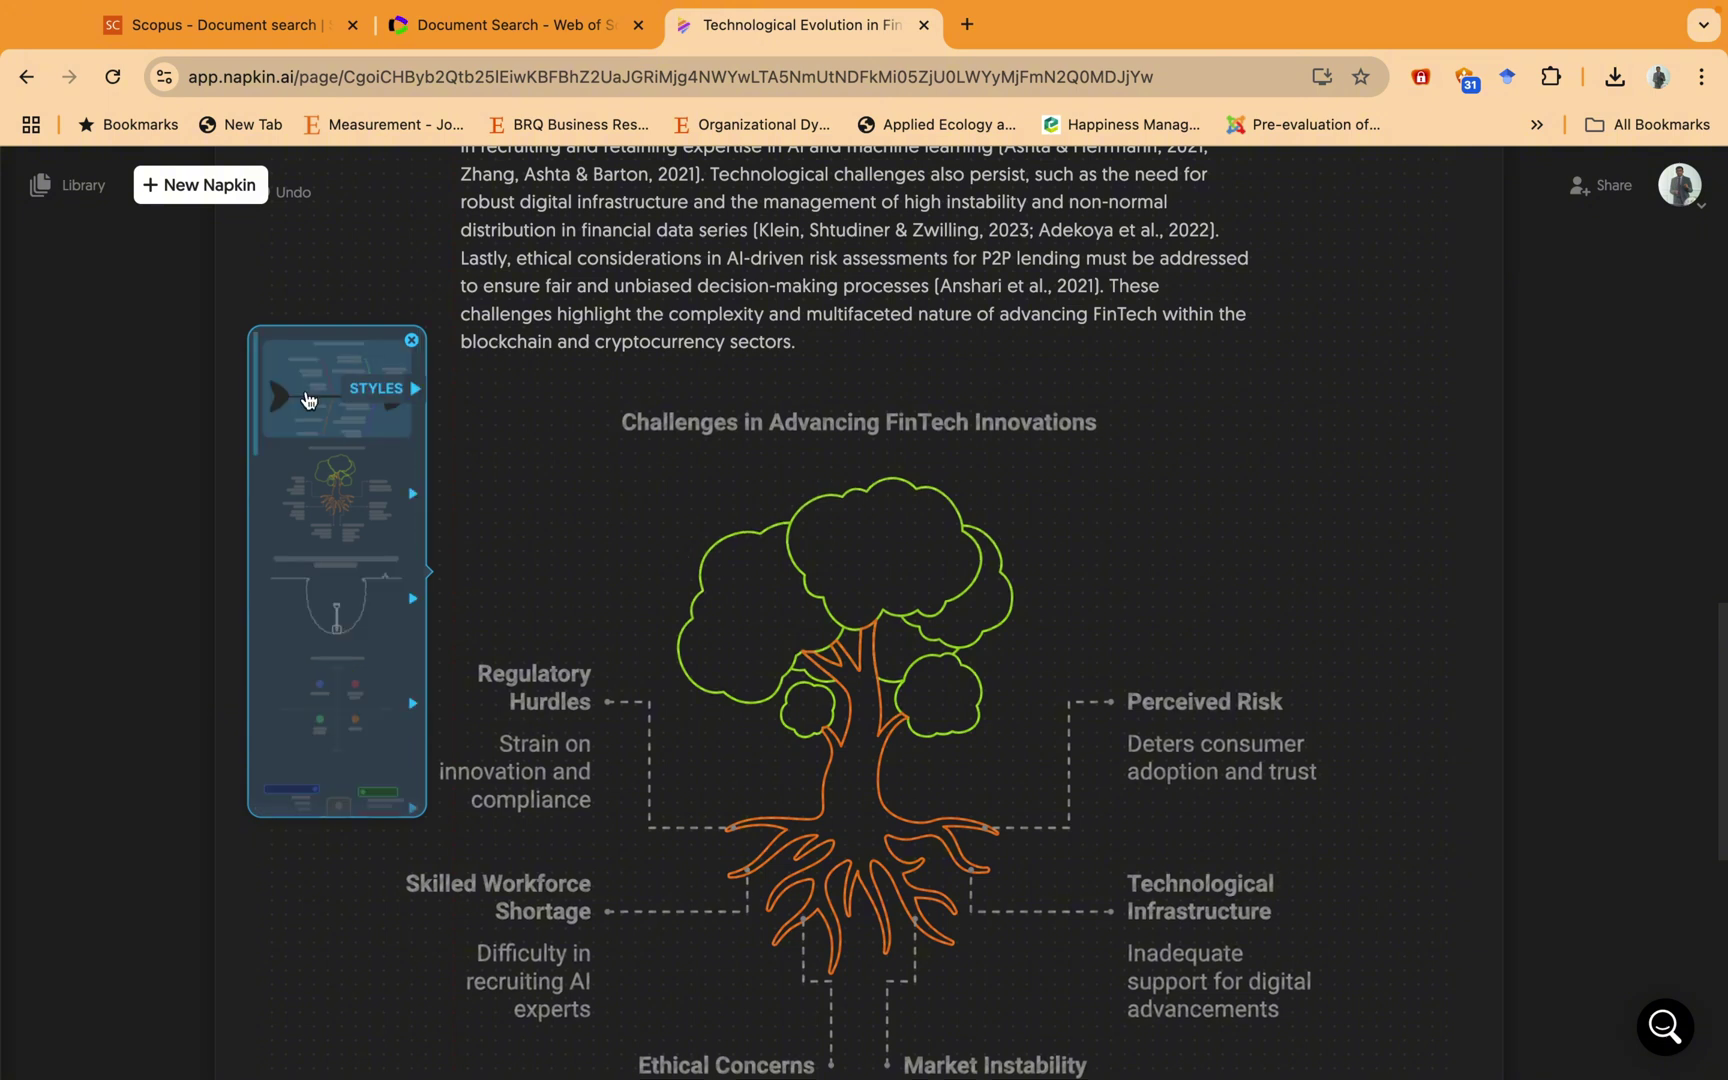
left_click(281, 394)
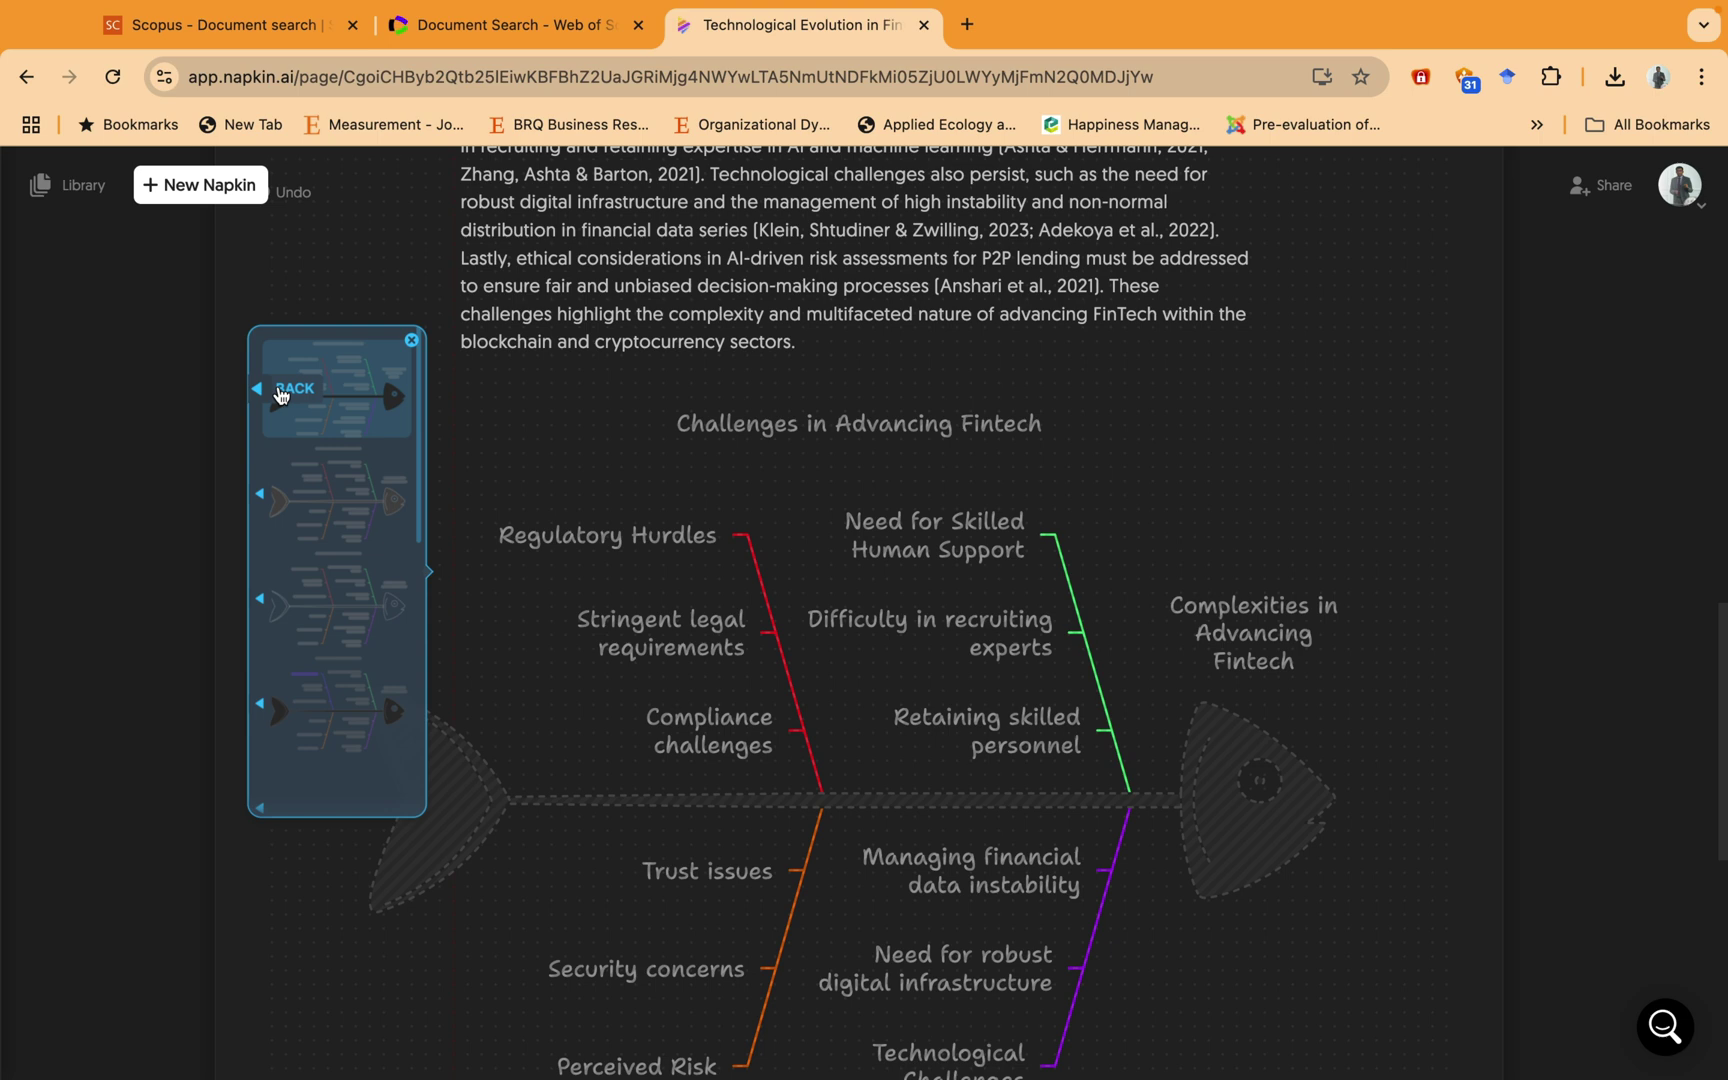
left_click(281, 394)
scroll(317, 420, "up", 2)
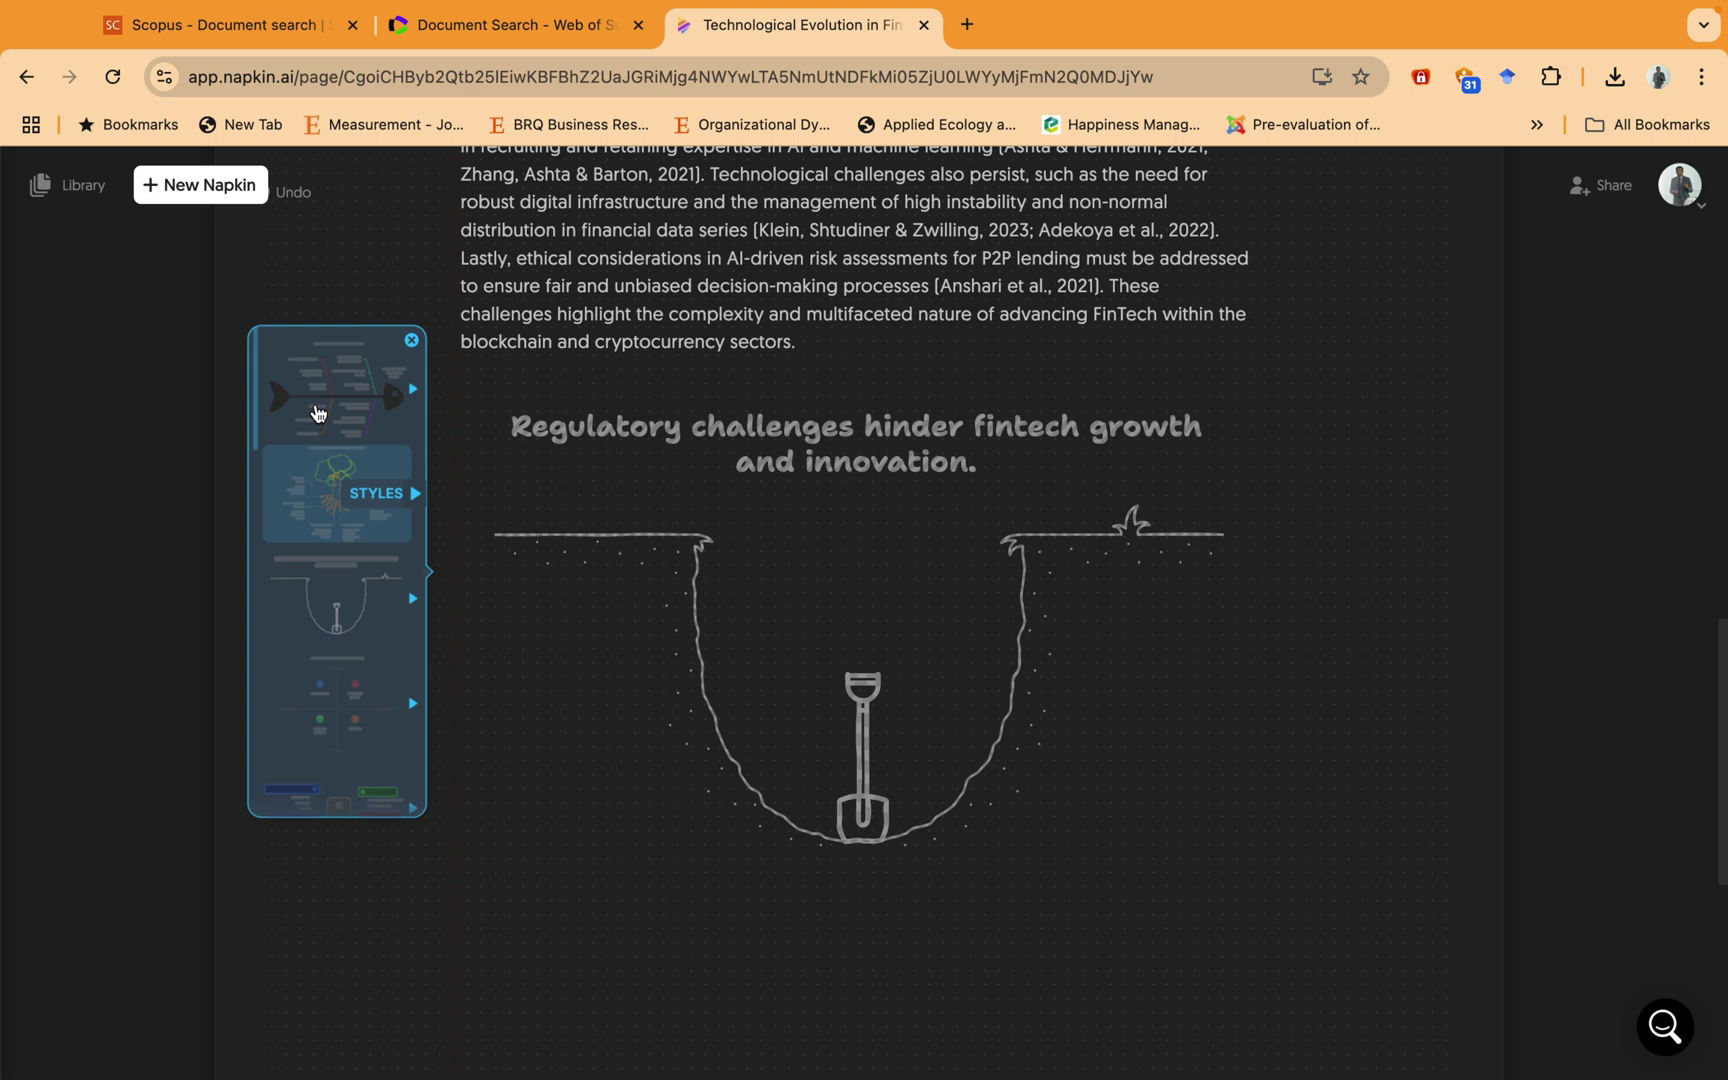
left_click(317, 413)
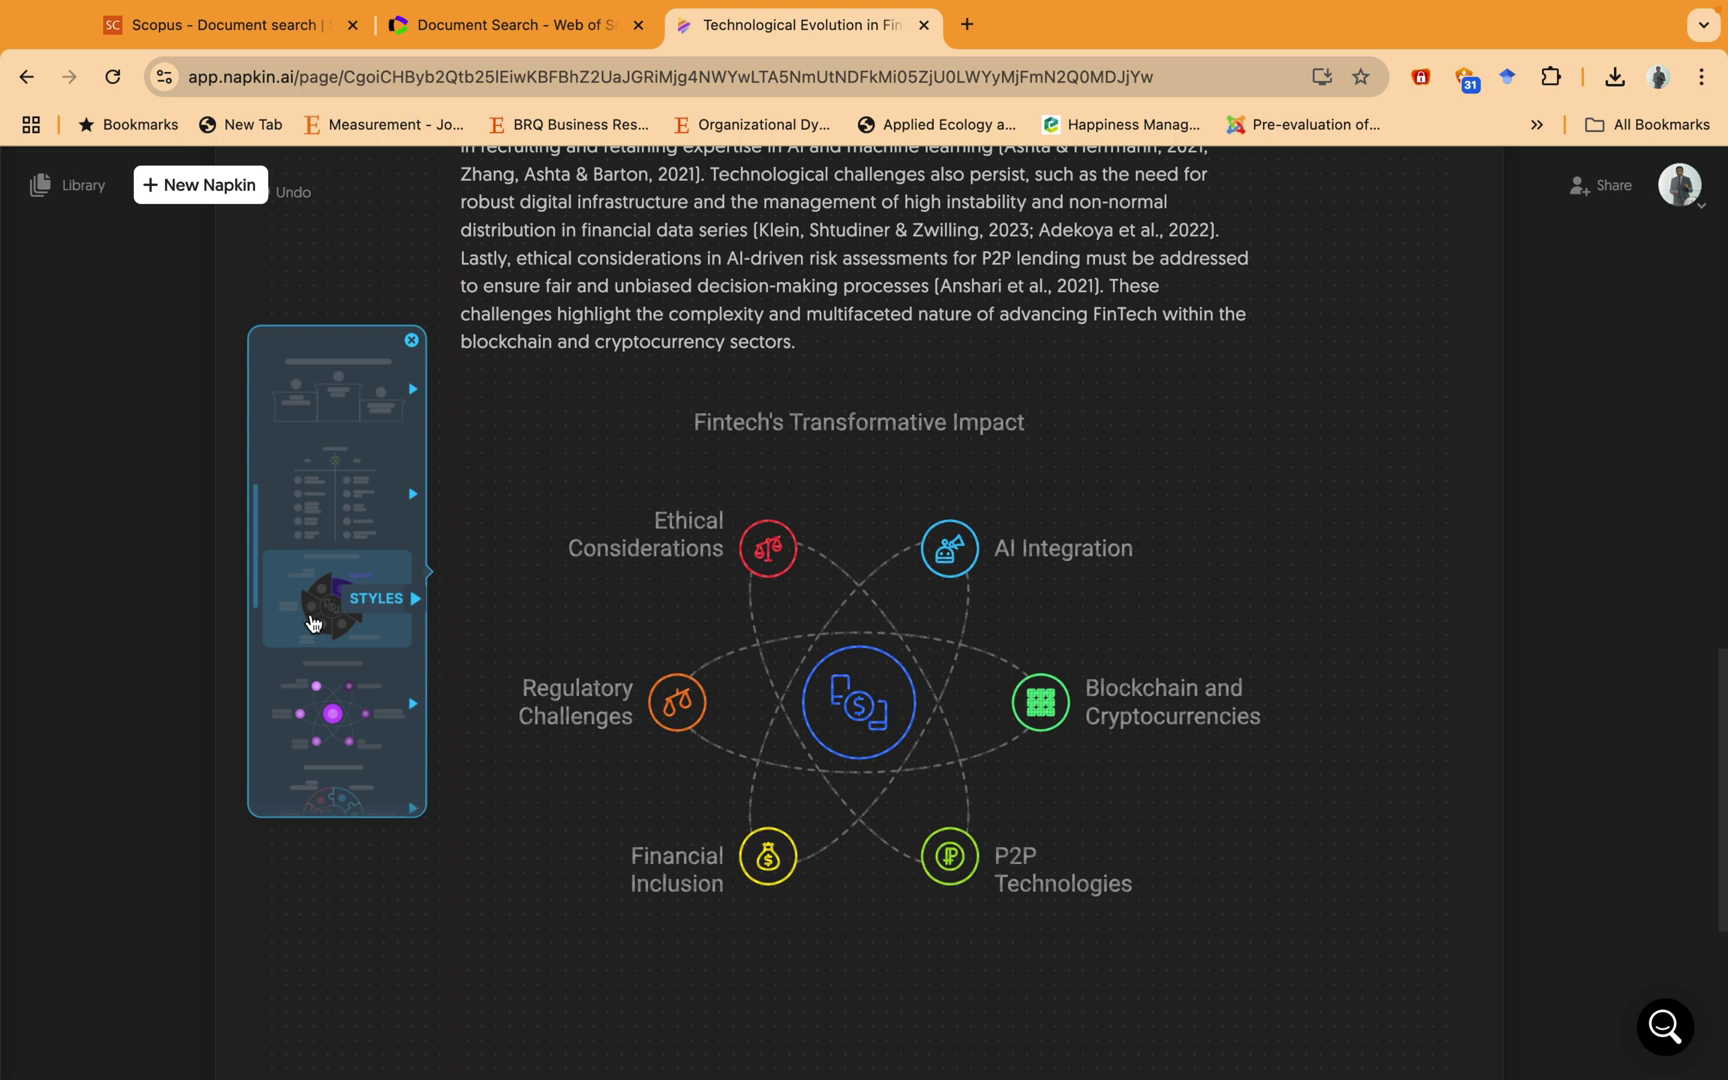
left_click(313, 623)
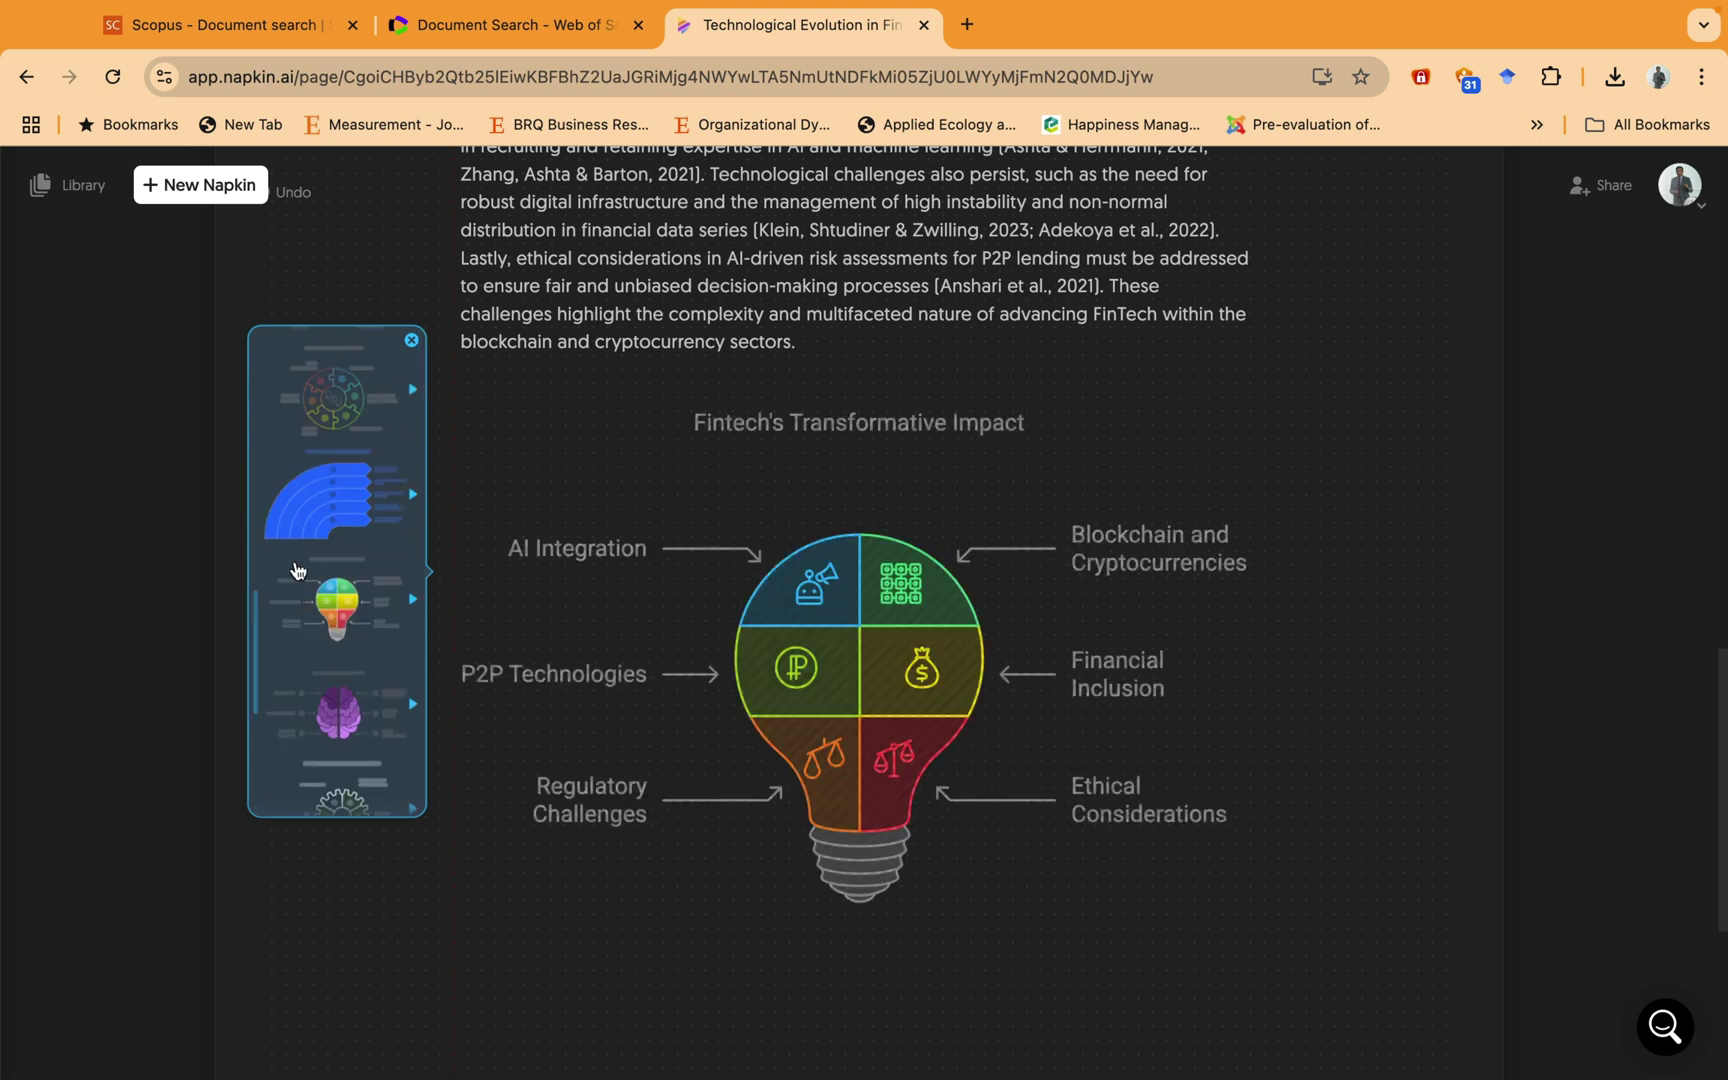
scroll(300, 580, "down", 3)
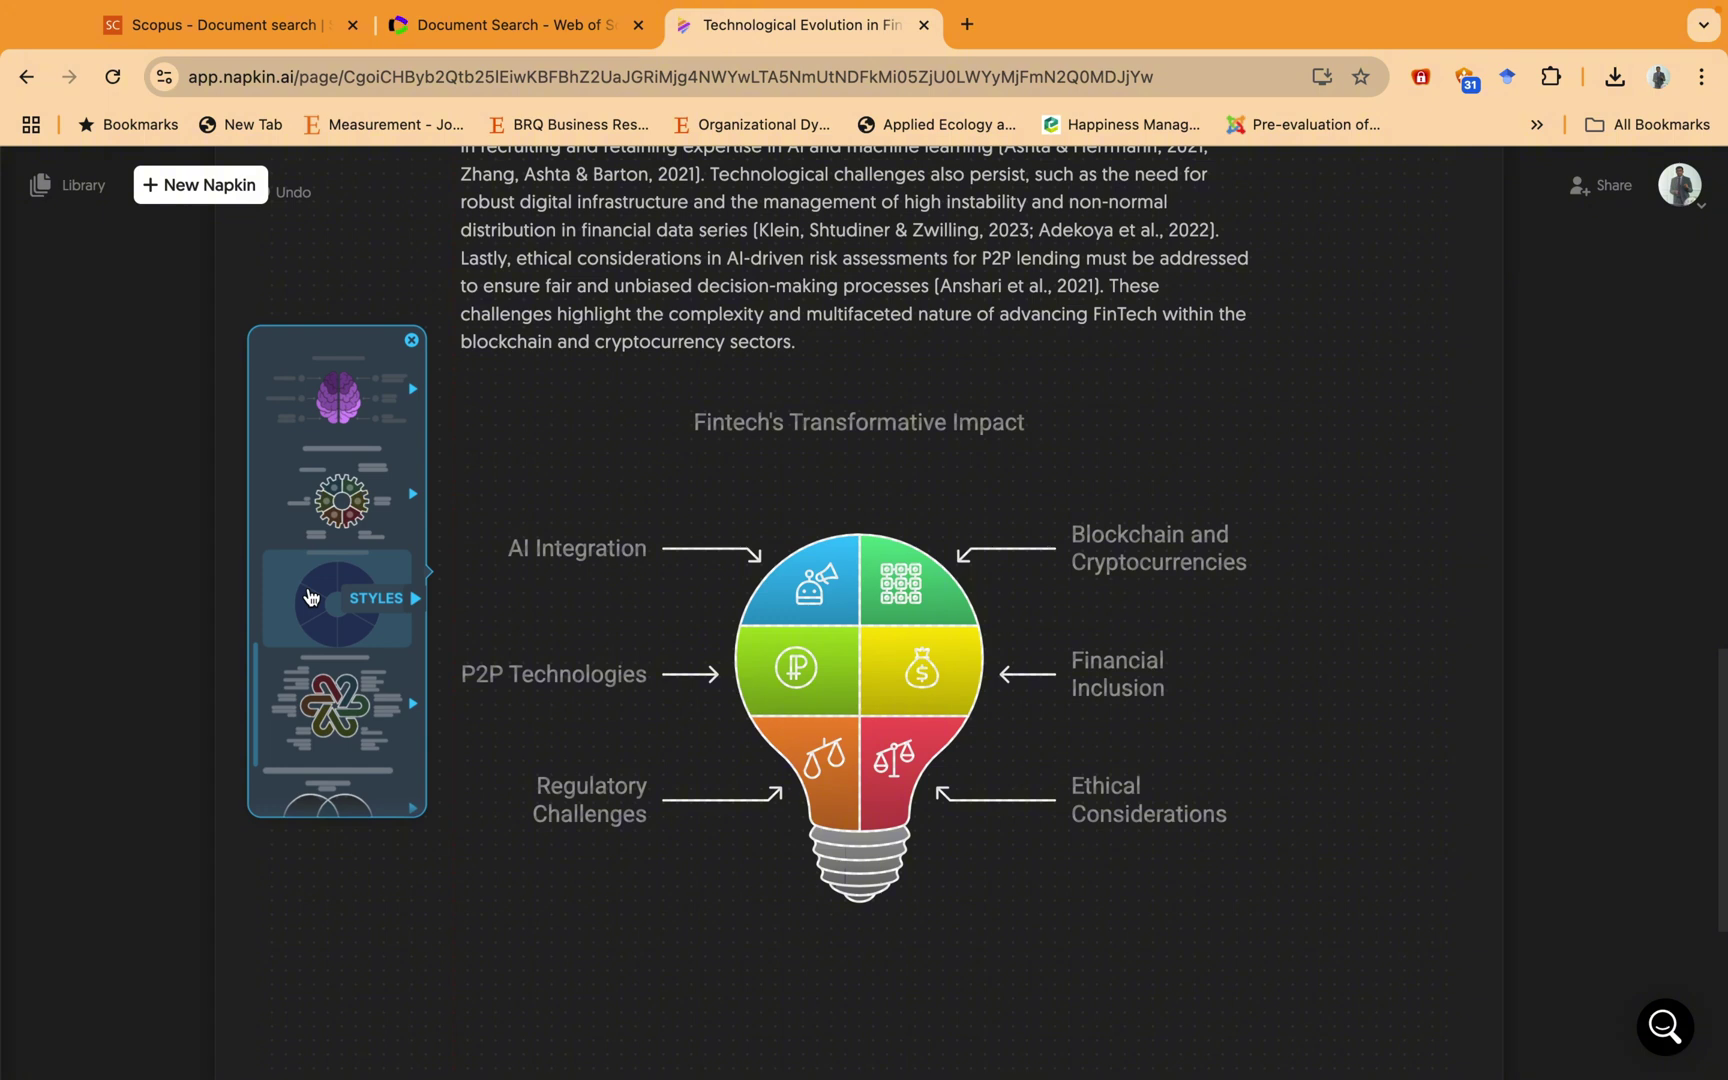
mouse_move(336, 703)
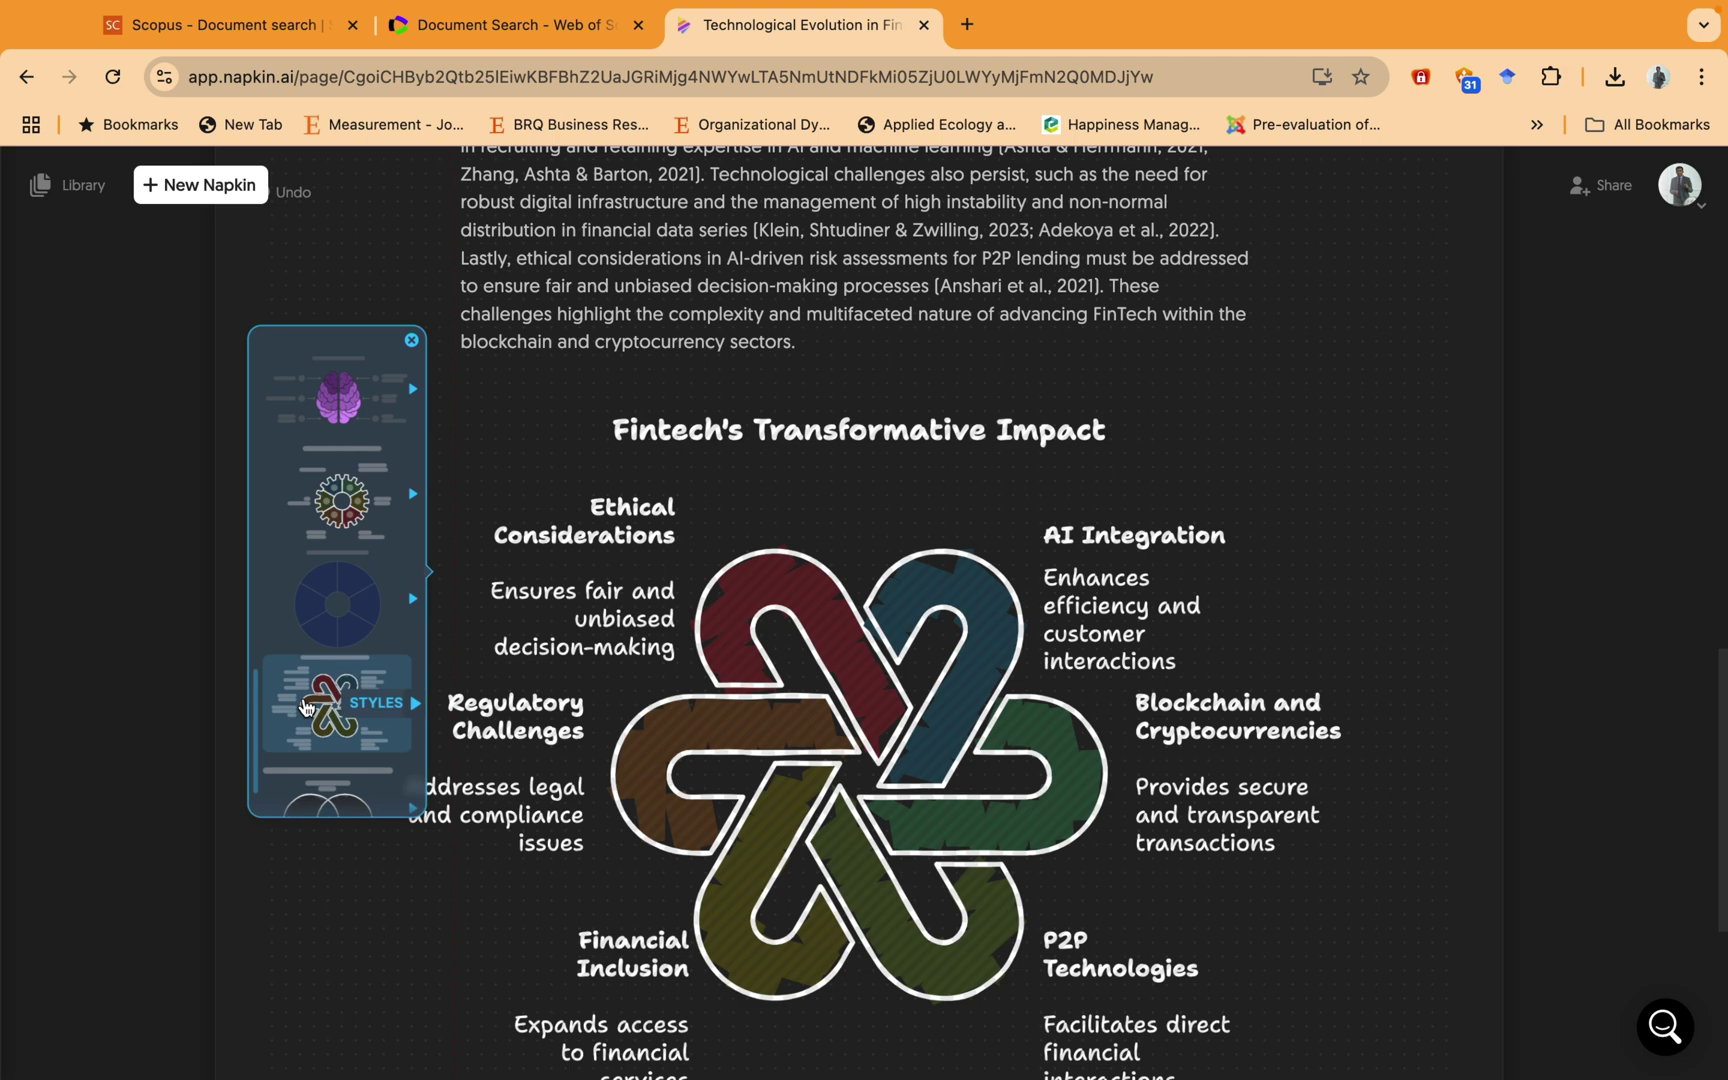
- Apply the knot layout to the visual, select it, and show its font choices
left_click(306, 707)
scroll(587, 493, "down", 2)
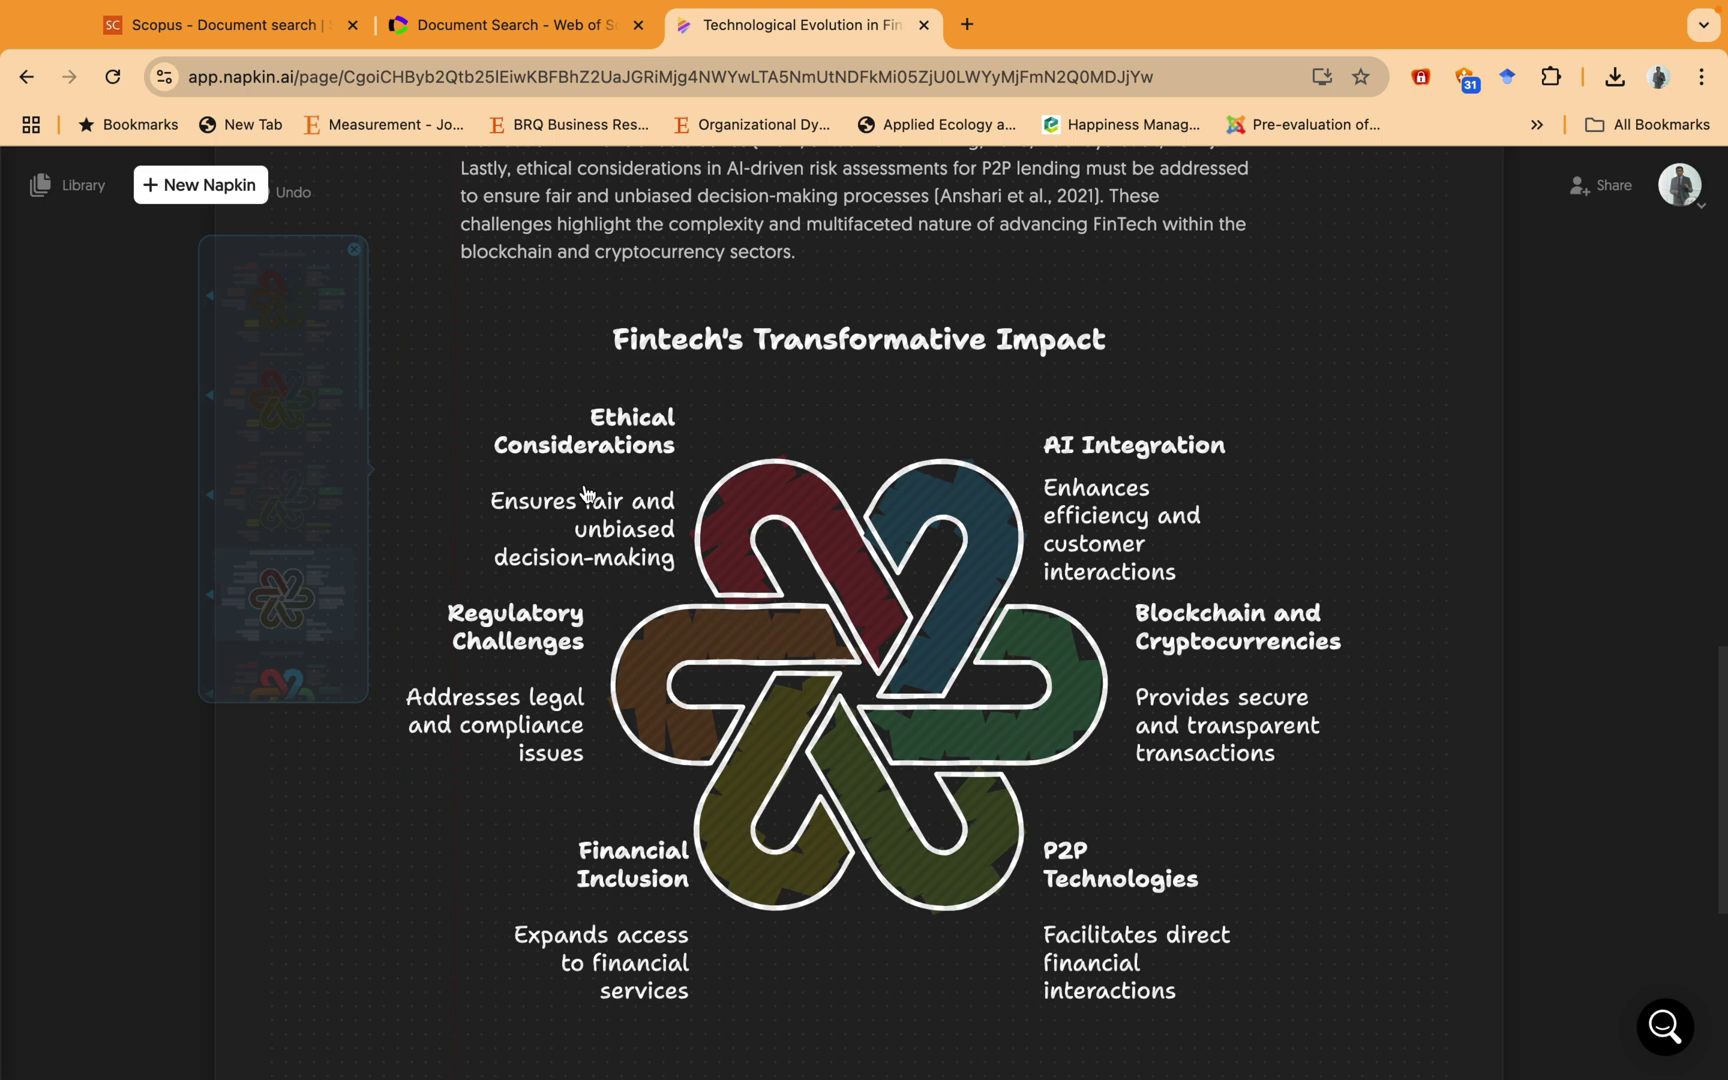
left_click(1003, 596)
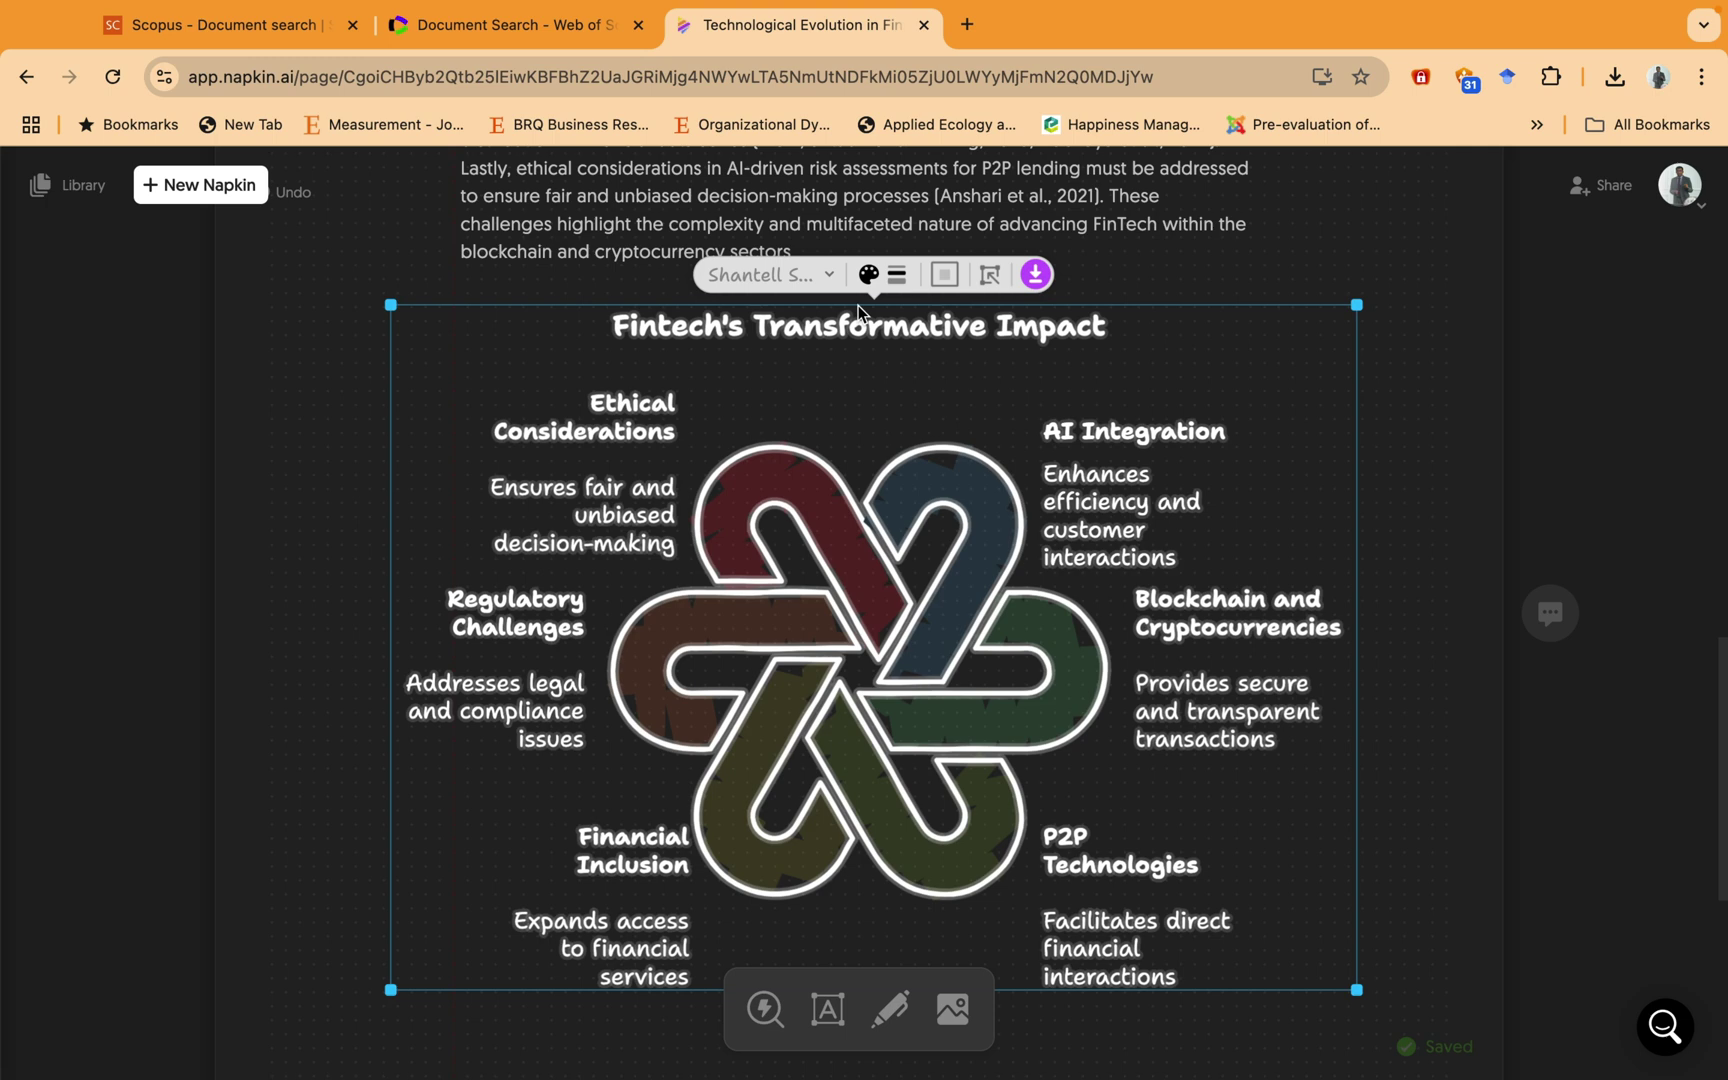
scroll(795, 358, "up", 1)
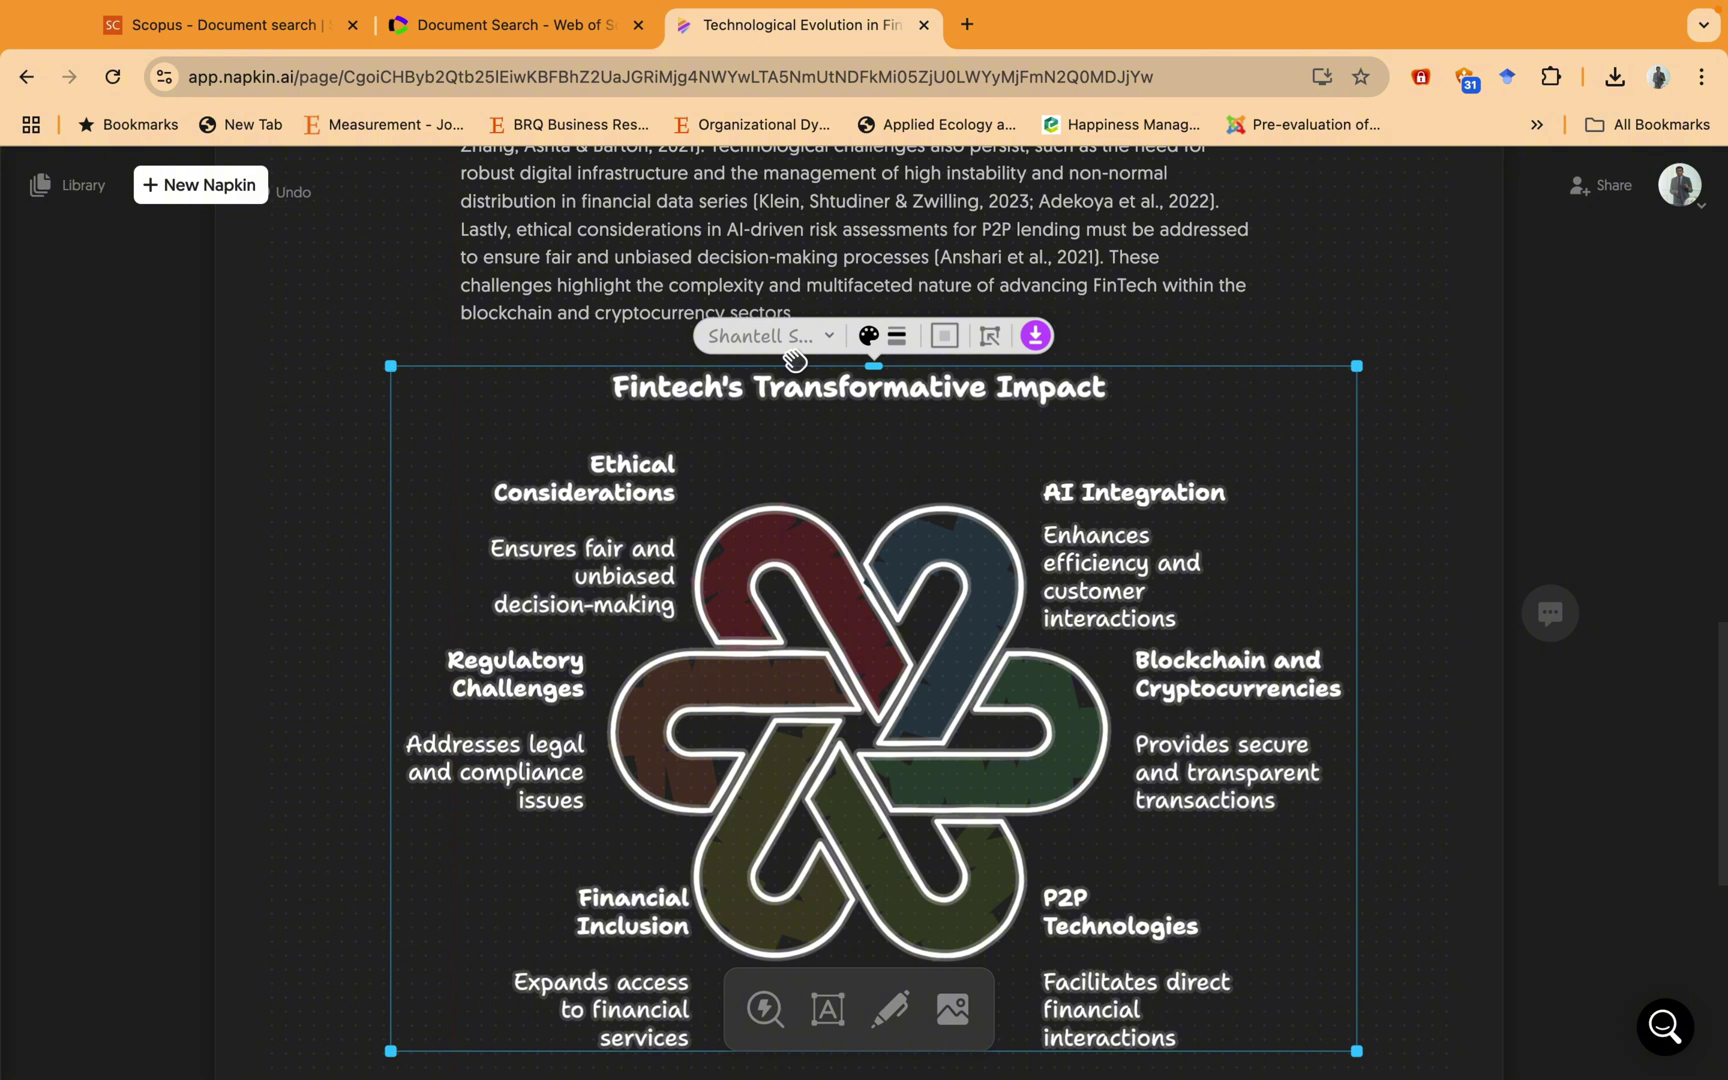
left_click(790, 340)
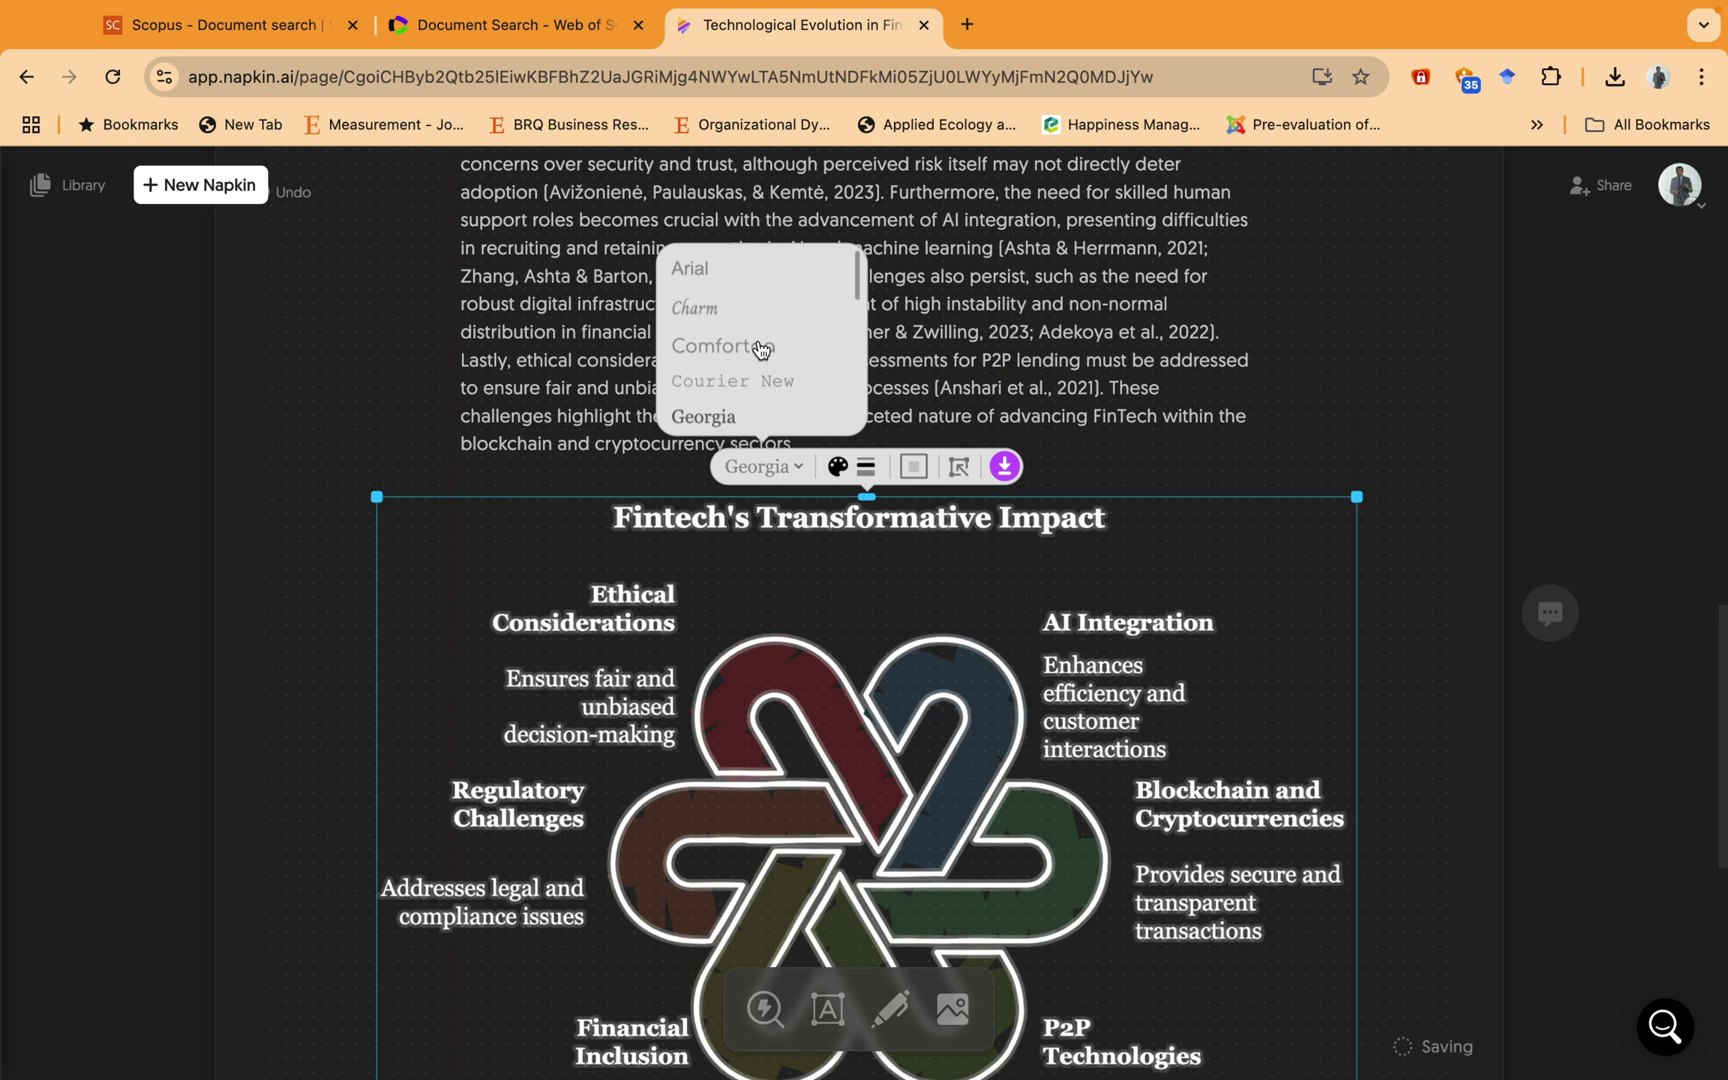
- Set the knot infographic's font to Arial, its text colour to cyan, and its loop fill to magenta
left_click(760, 348)
left_click(838, 468)
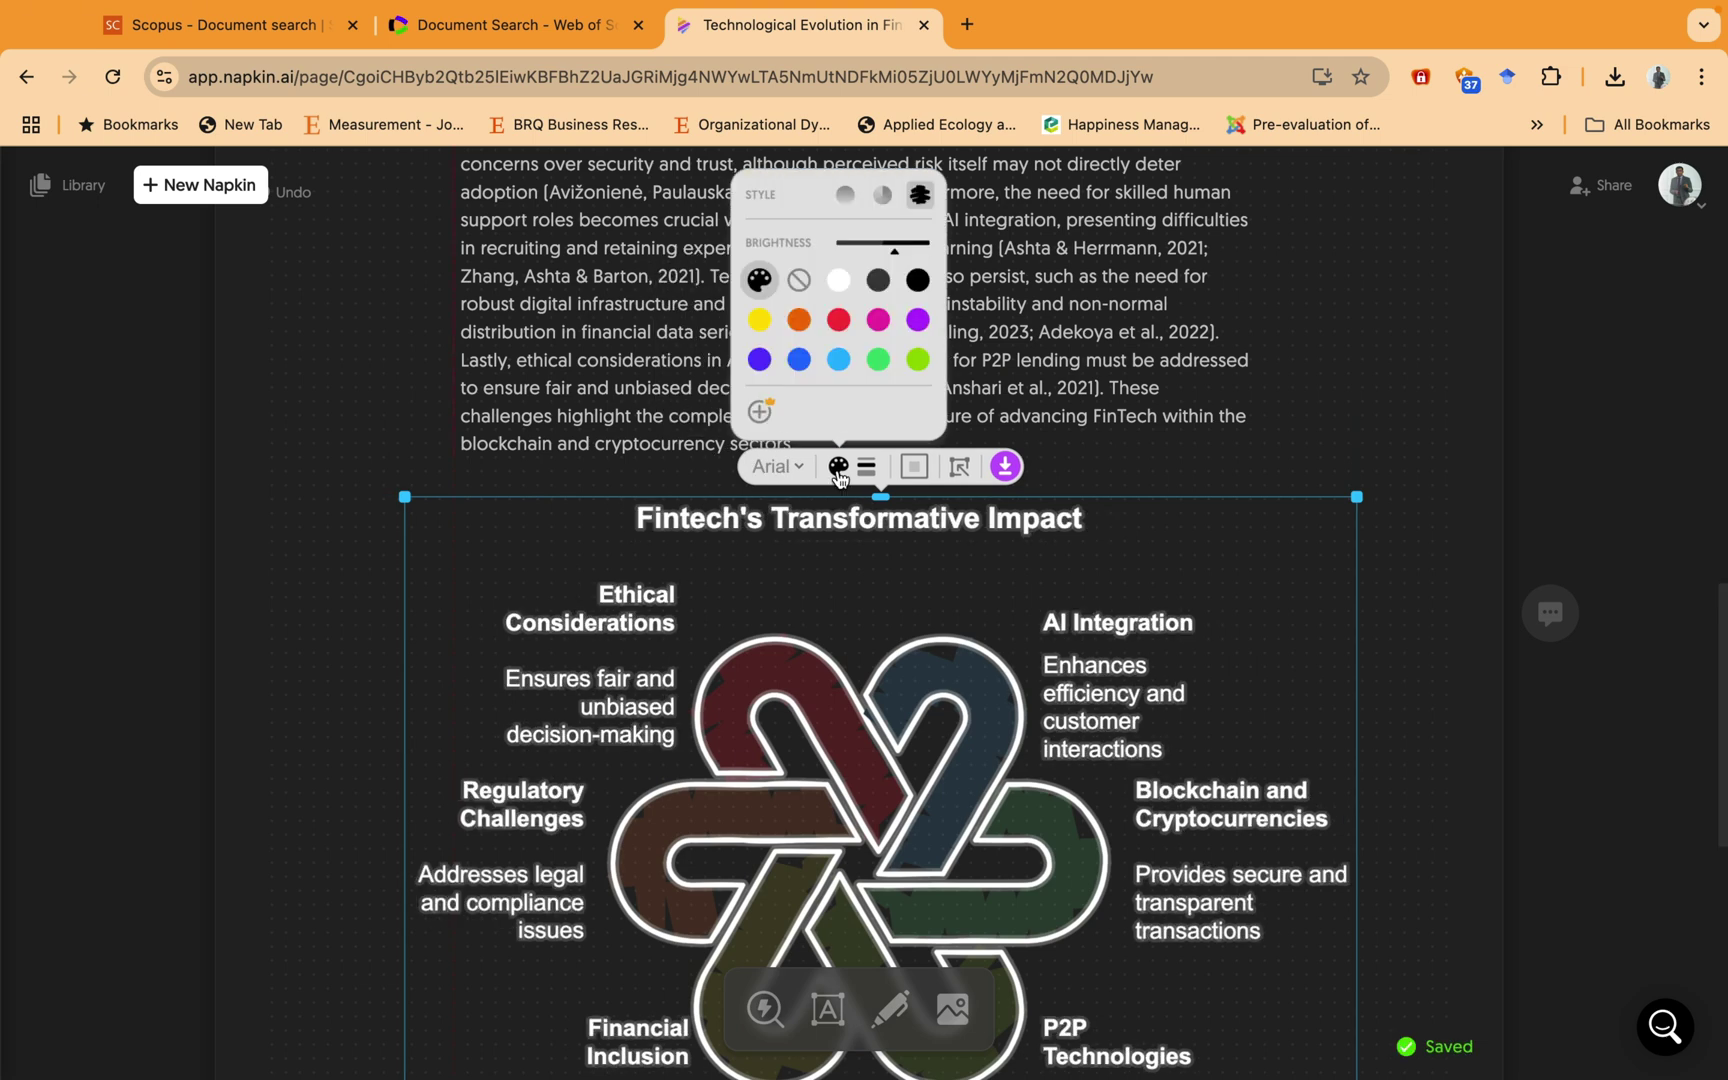
left_click(838, 360)
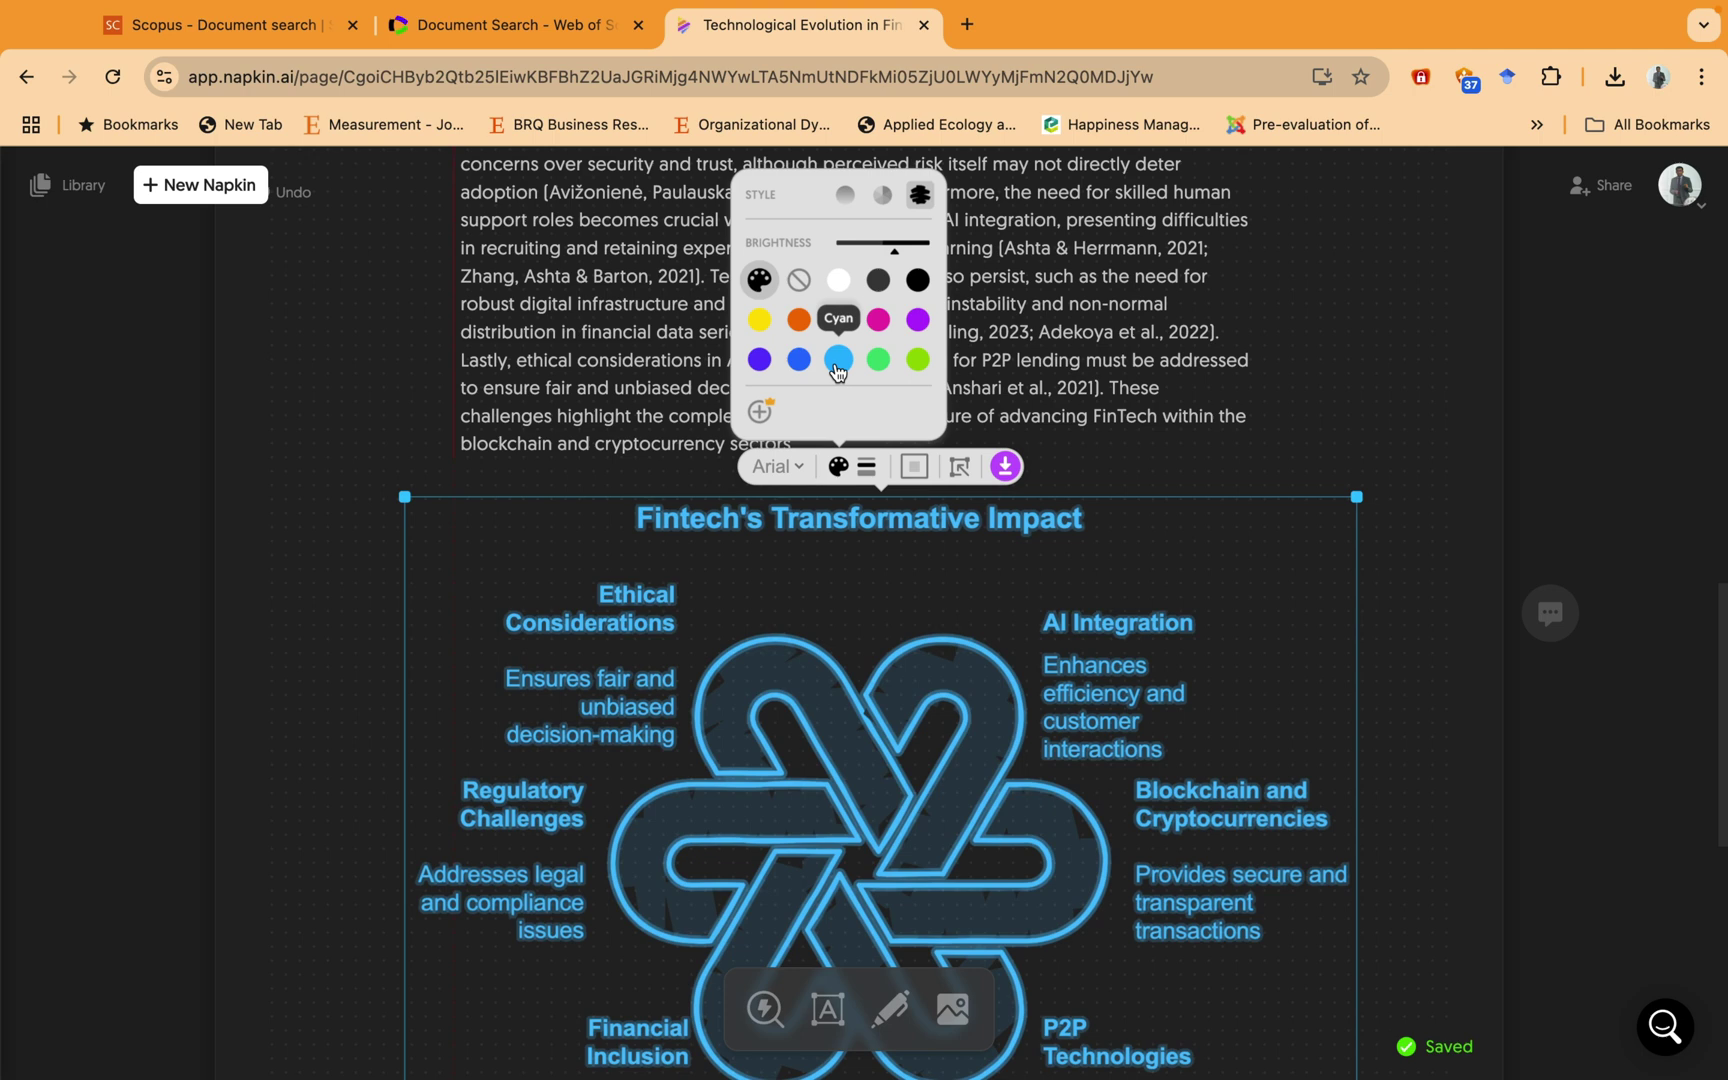
left_click(879, 320)
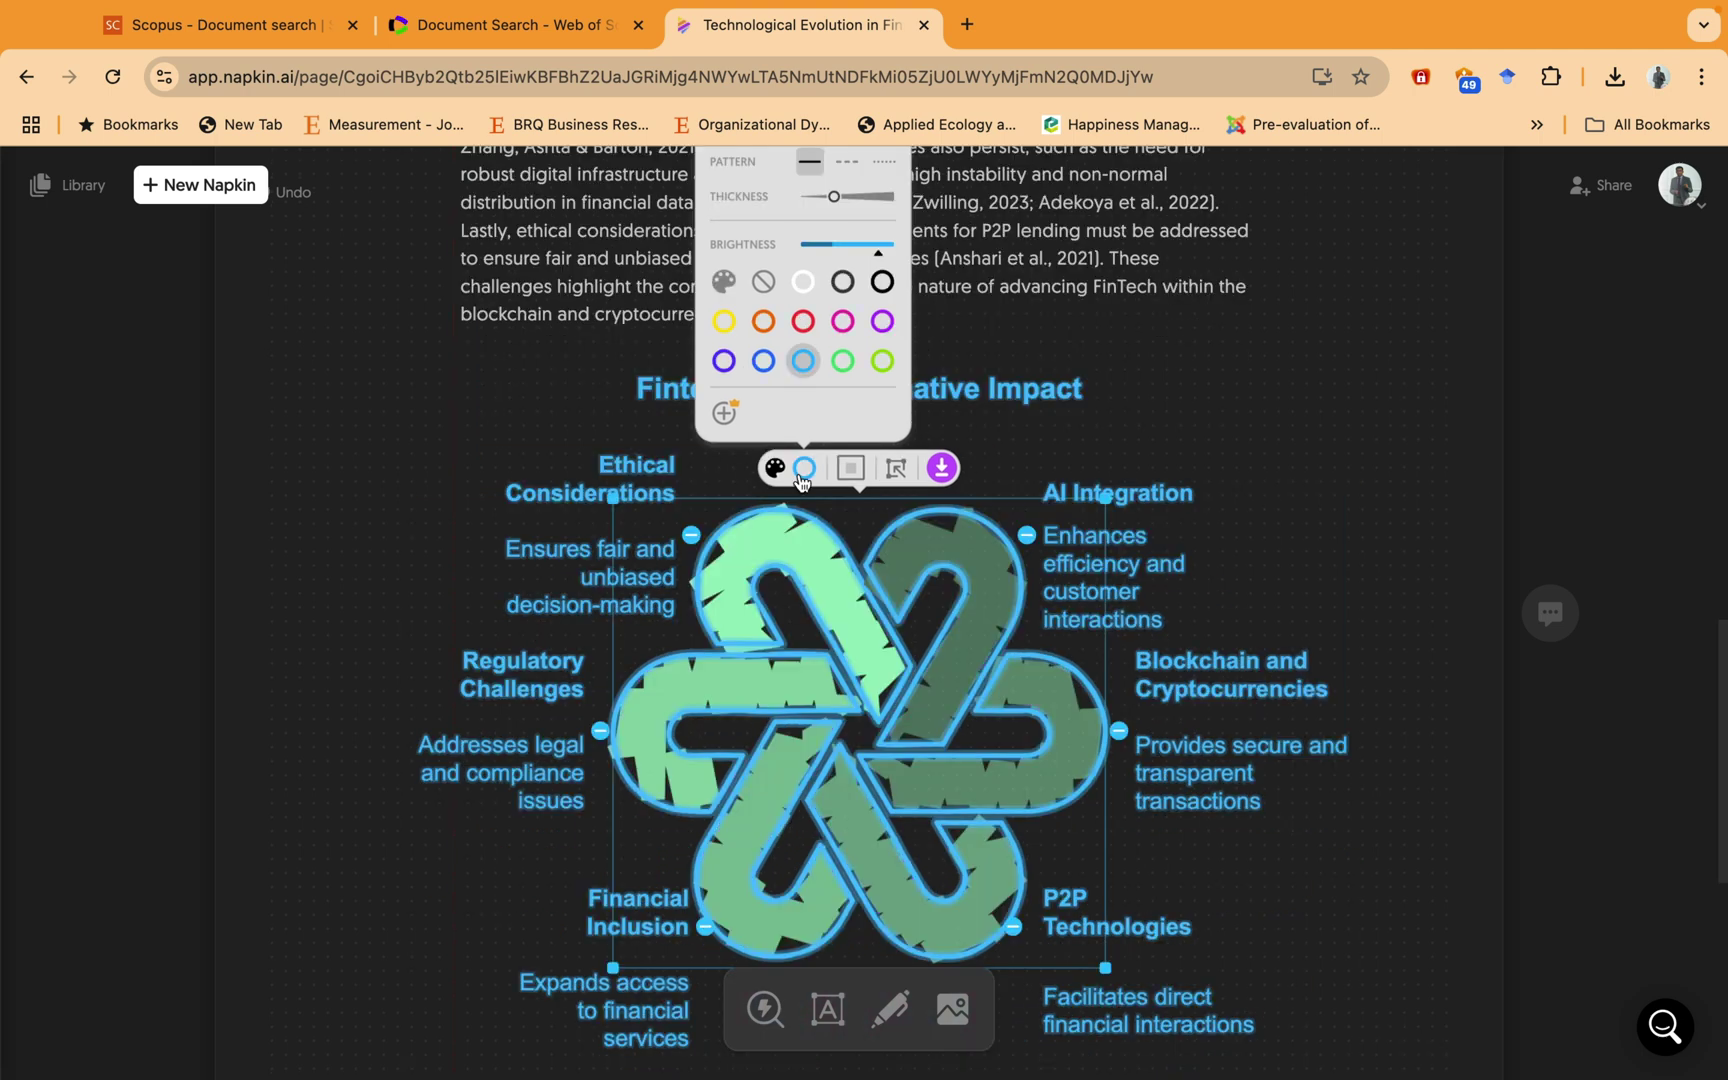
- Give the knot loops a cyan outline with the Sharp corner style
left_click(882, 321)
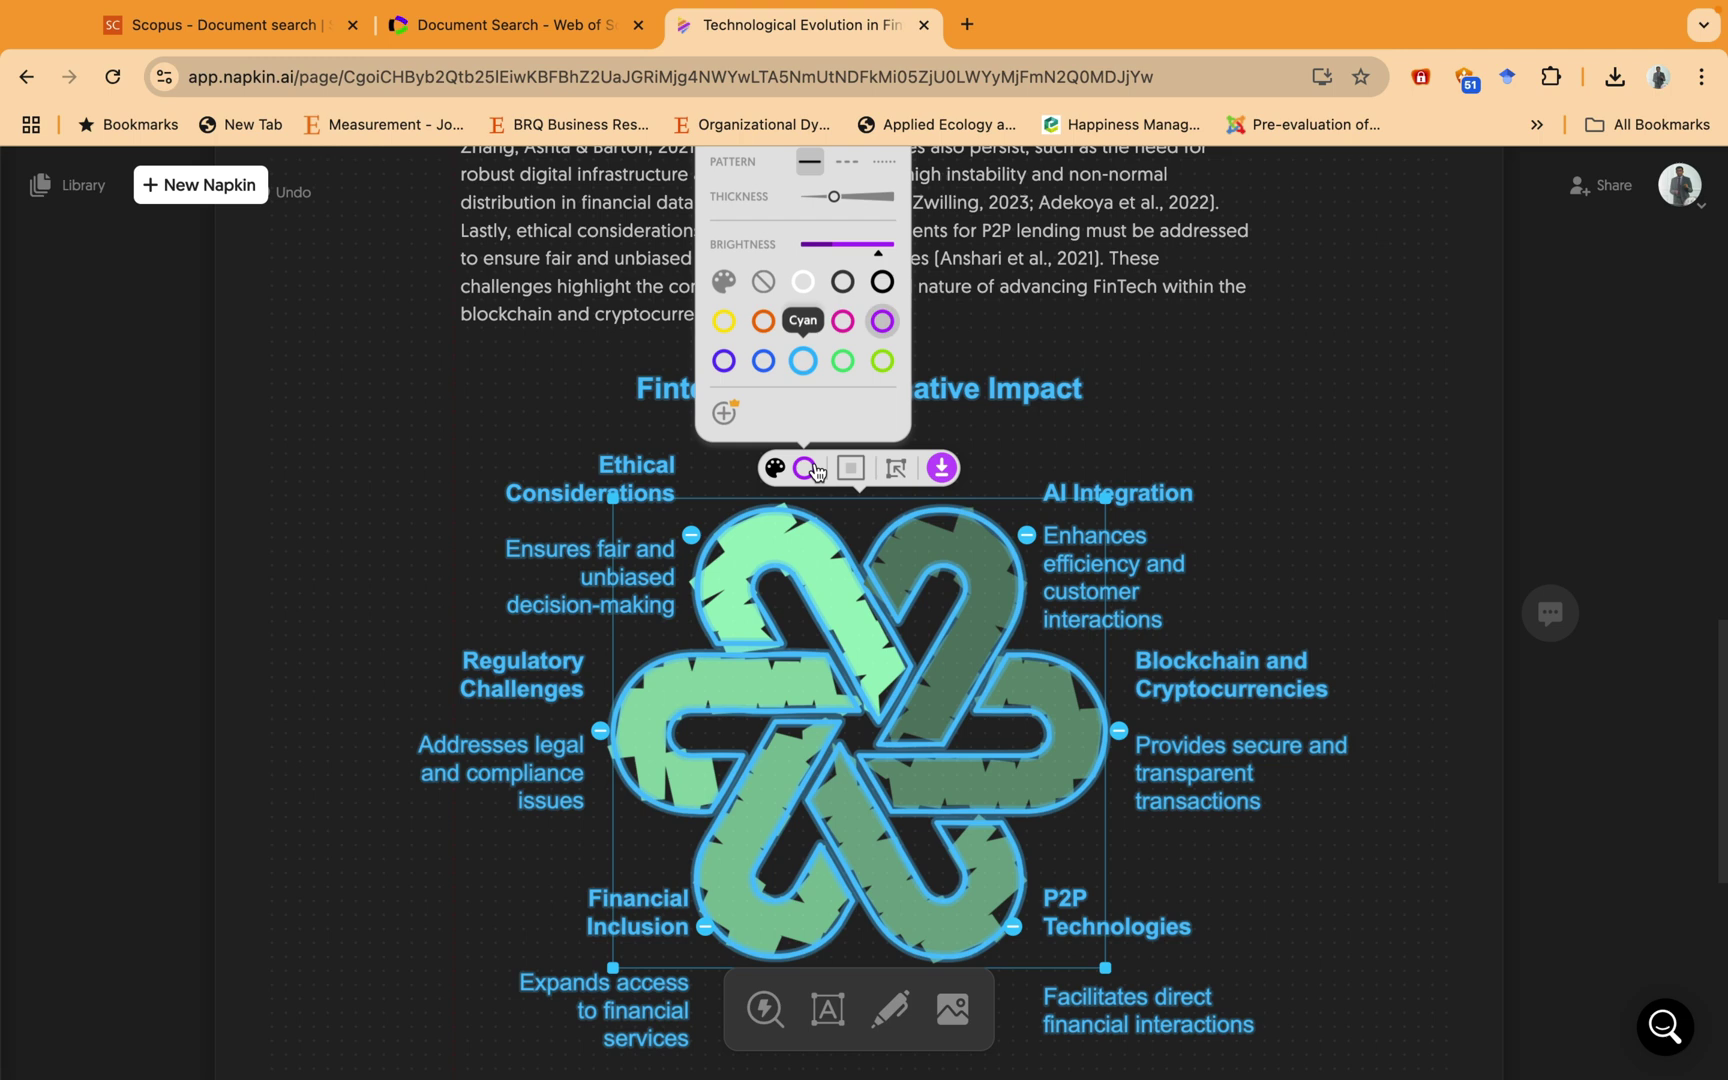
left_click(803, 361)
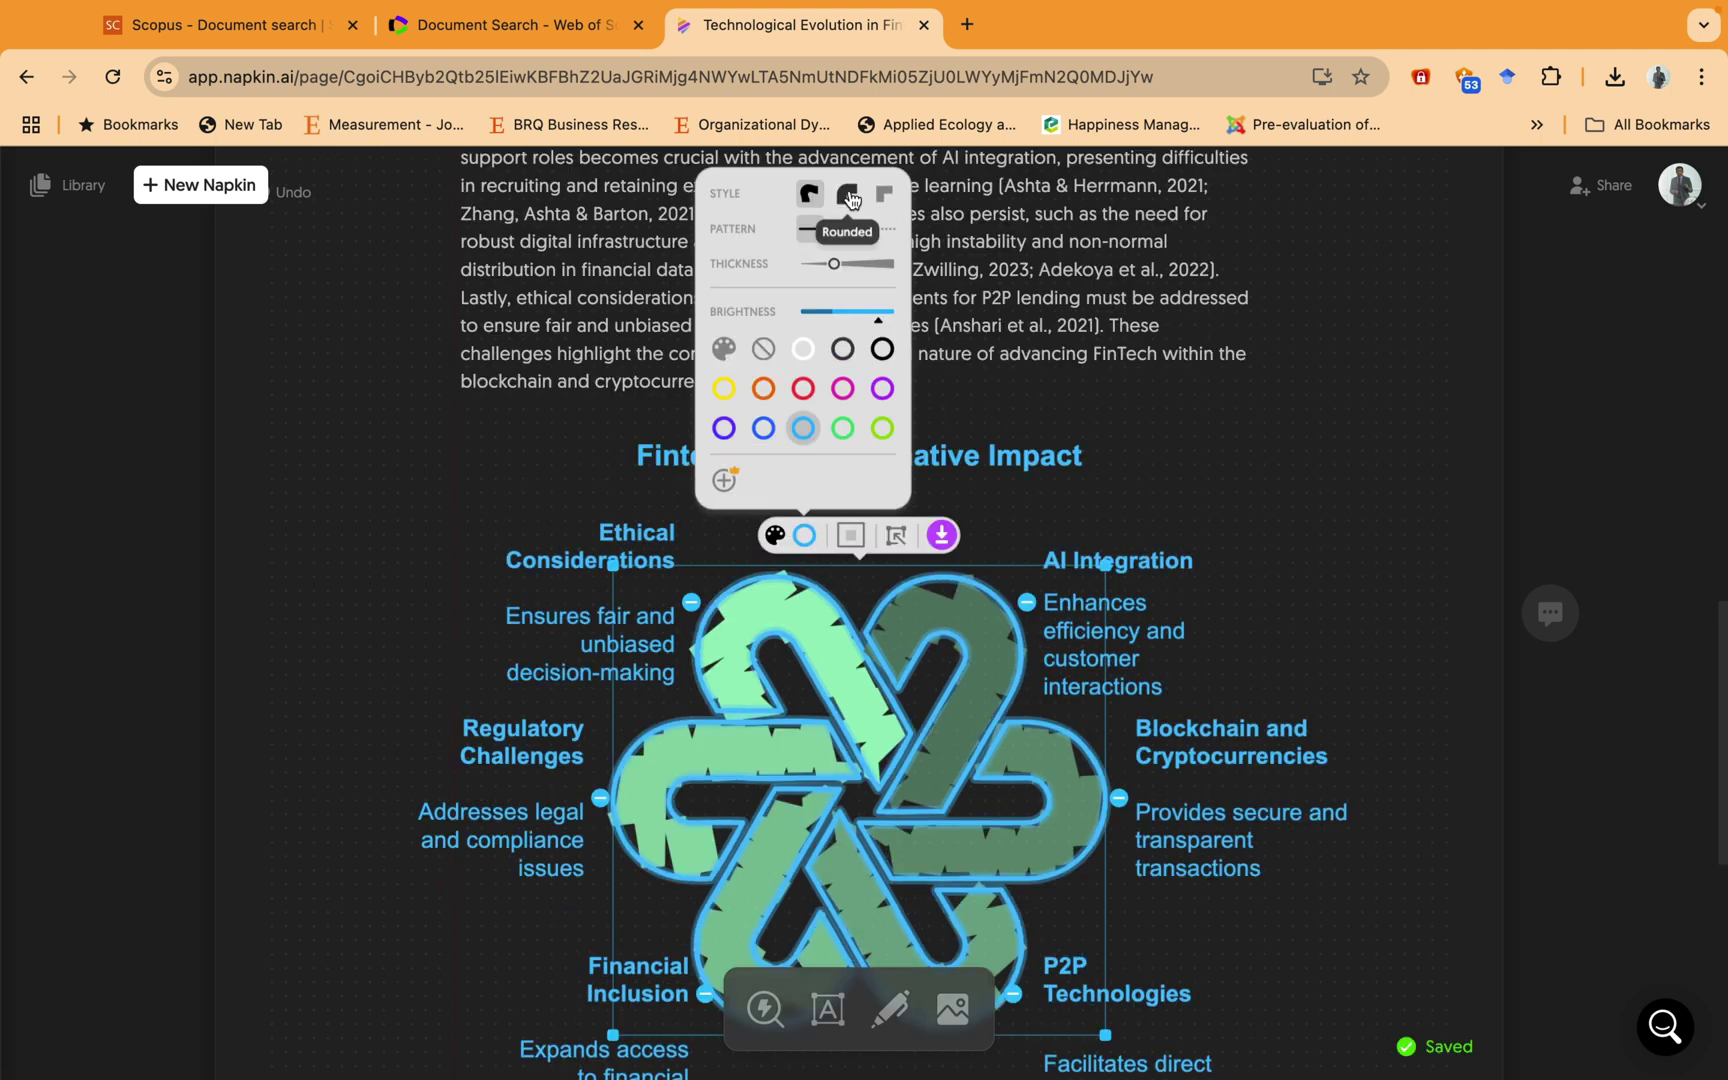
left_click(879, 195)
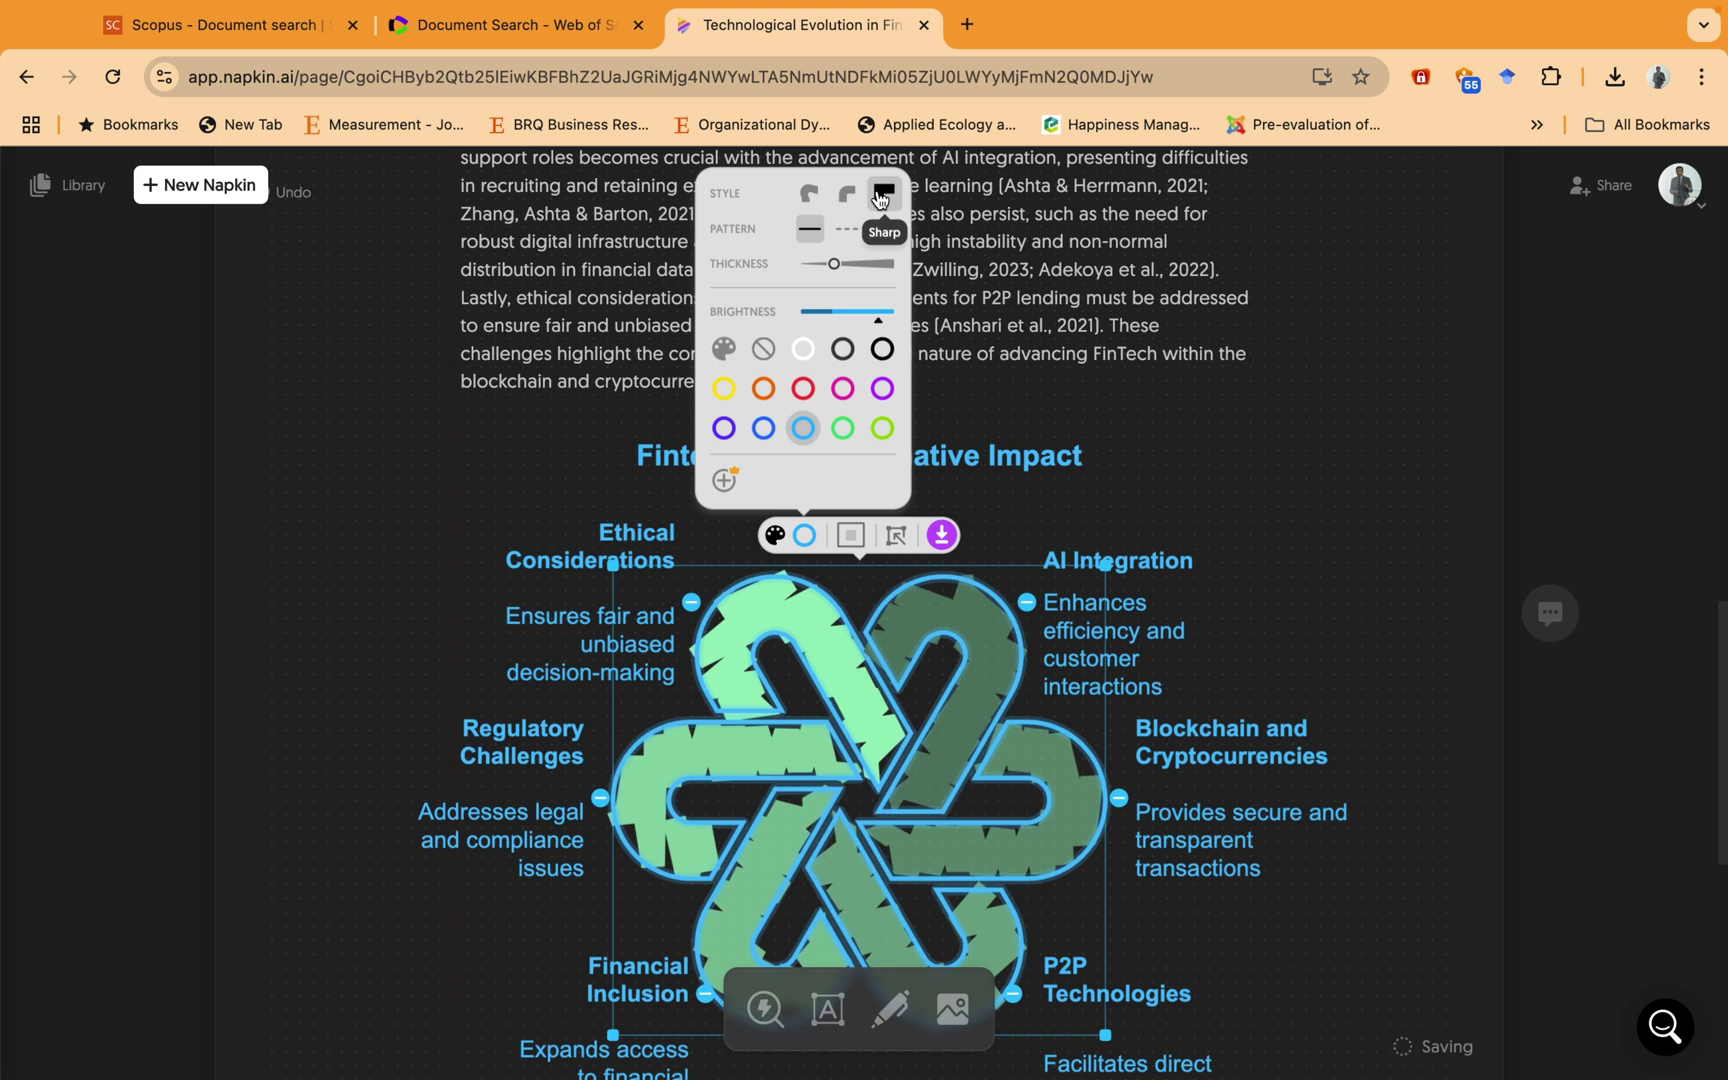
left_click(648, 500)
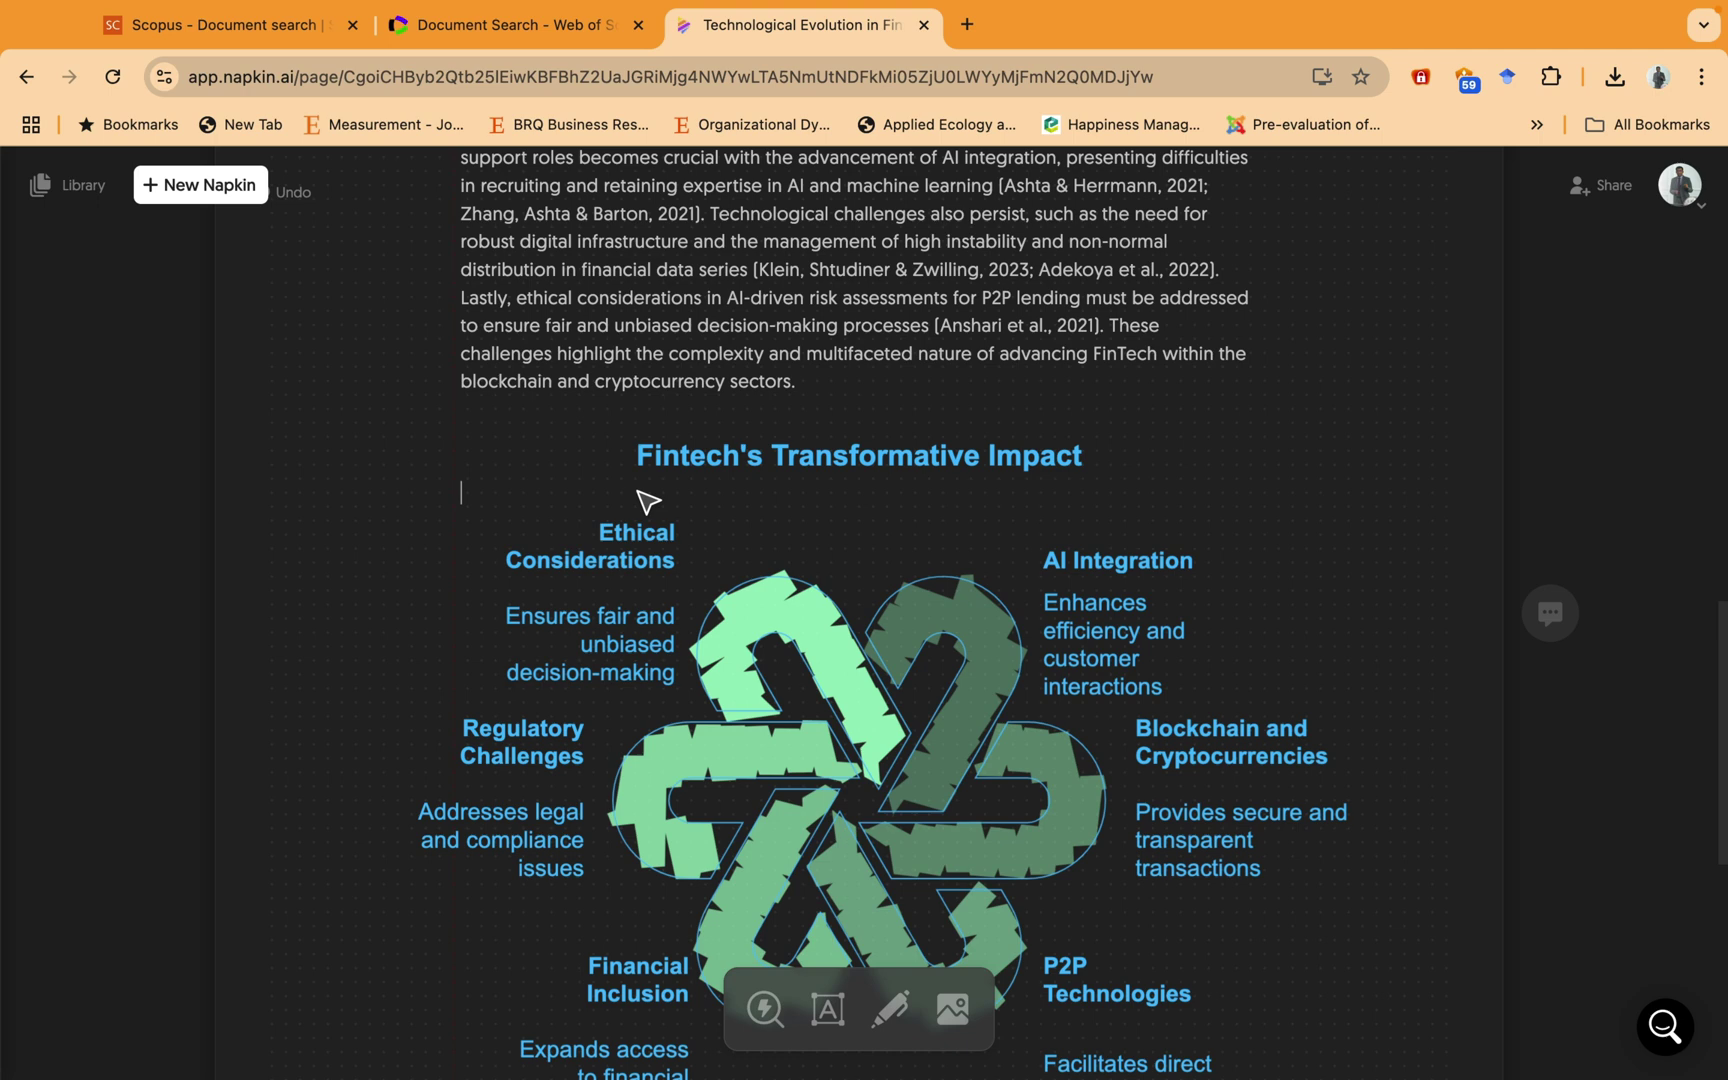
- Scroll to view the whole Fintech's Transformative Impact knot infographic
scroll(489, 347, "down", 2)
scroll(1173, 805, "down", 3)
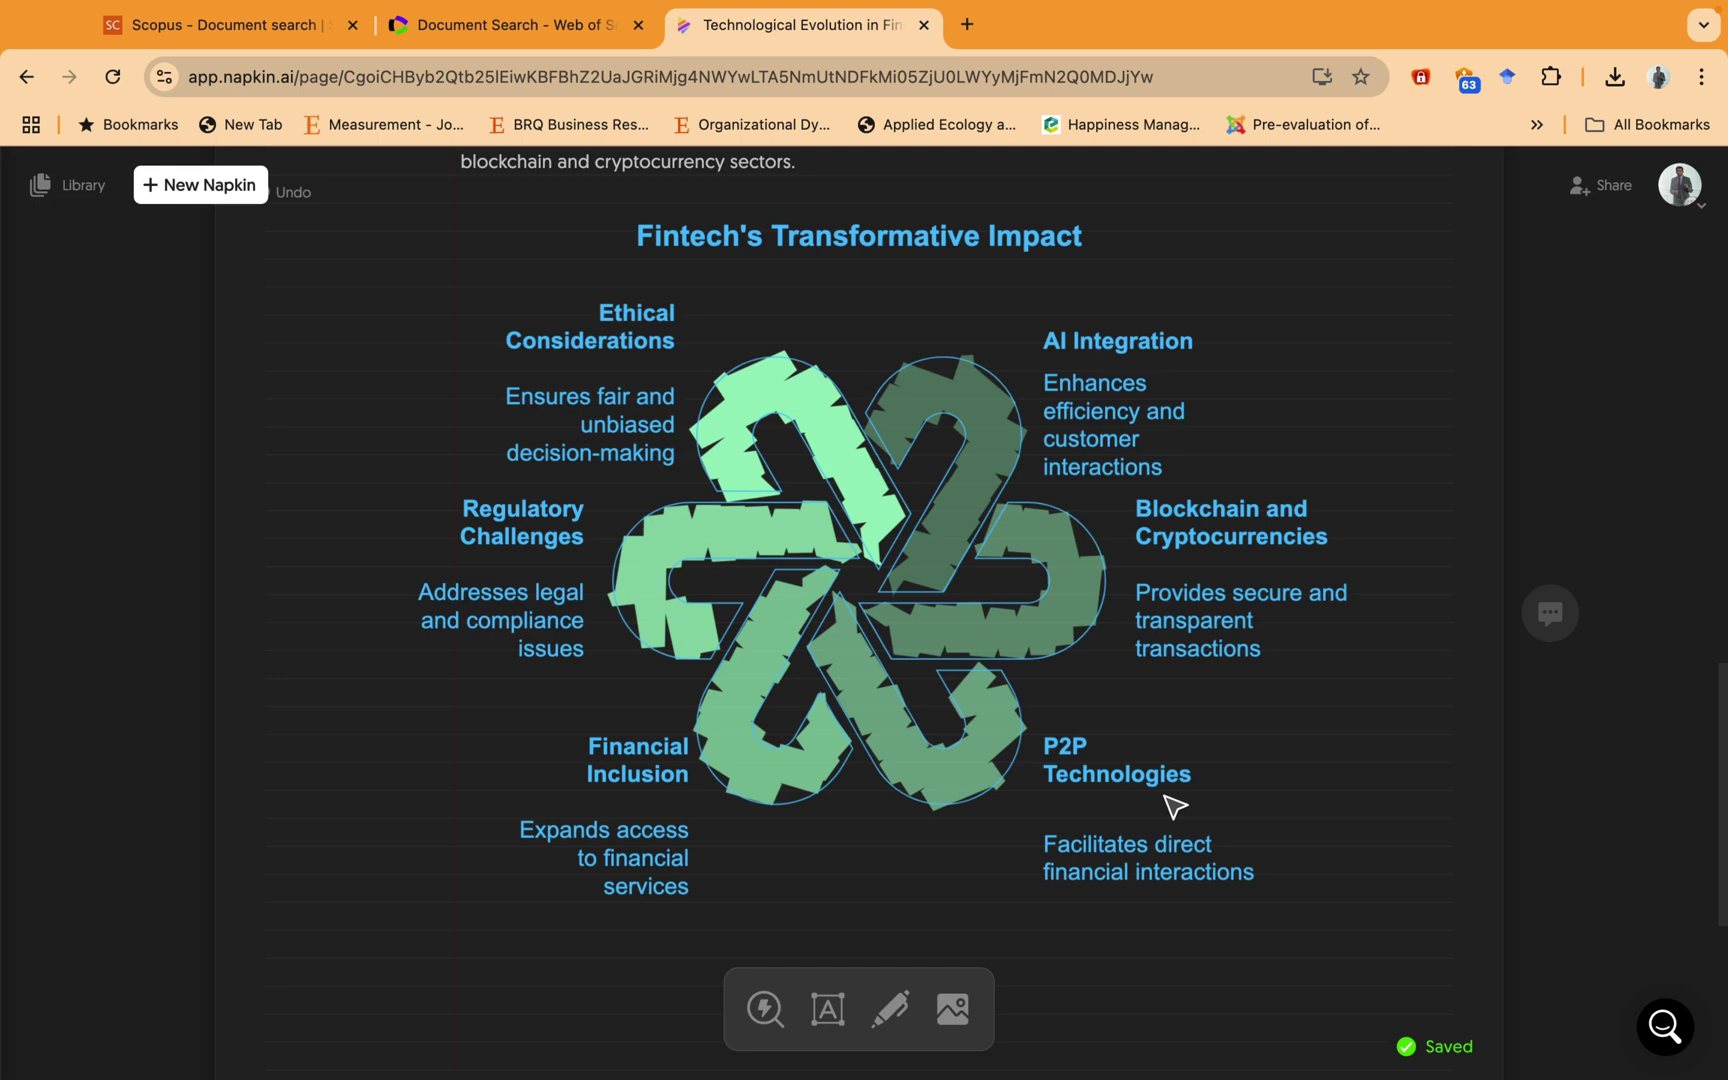
- Export the knot infographic as a PDF with Color mode set to Dark
left_click(1173, 805)
left_click(1005, 184)
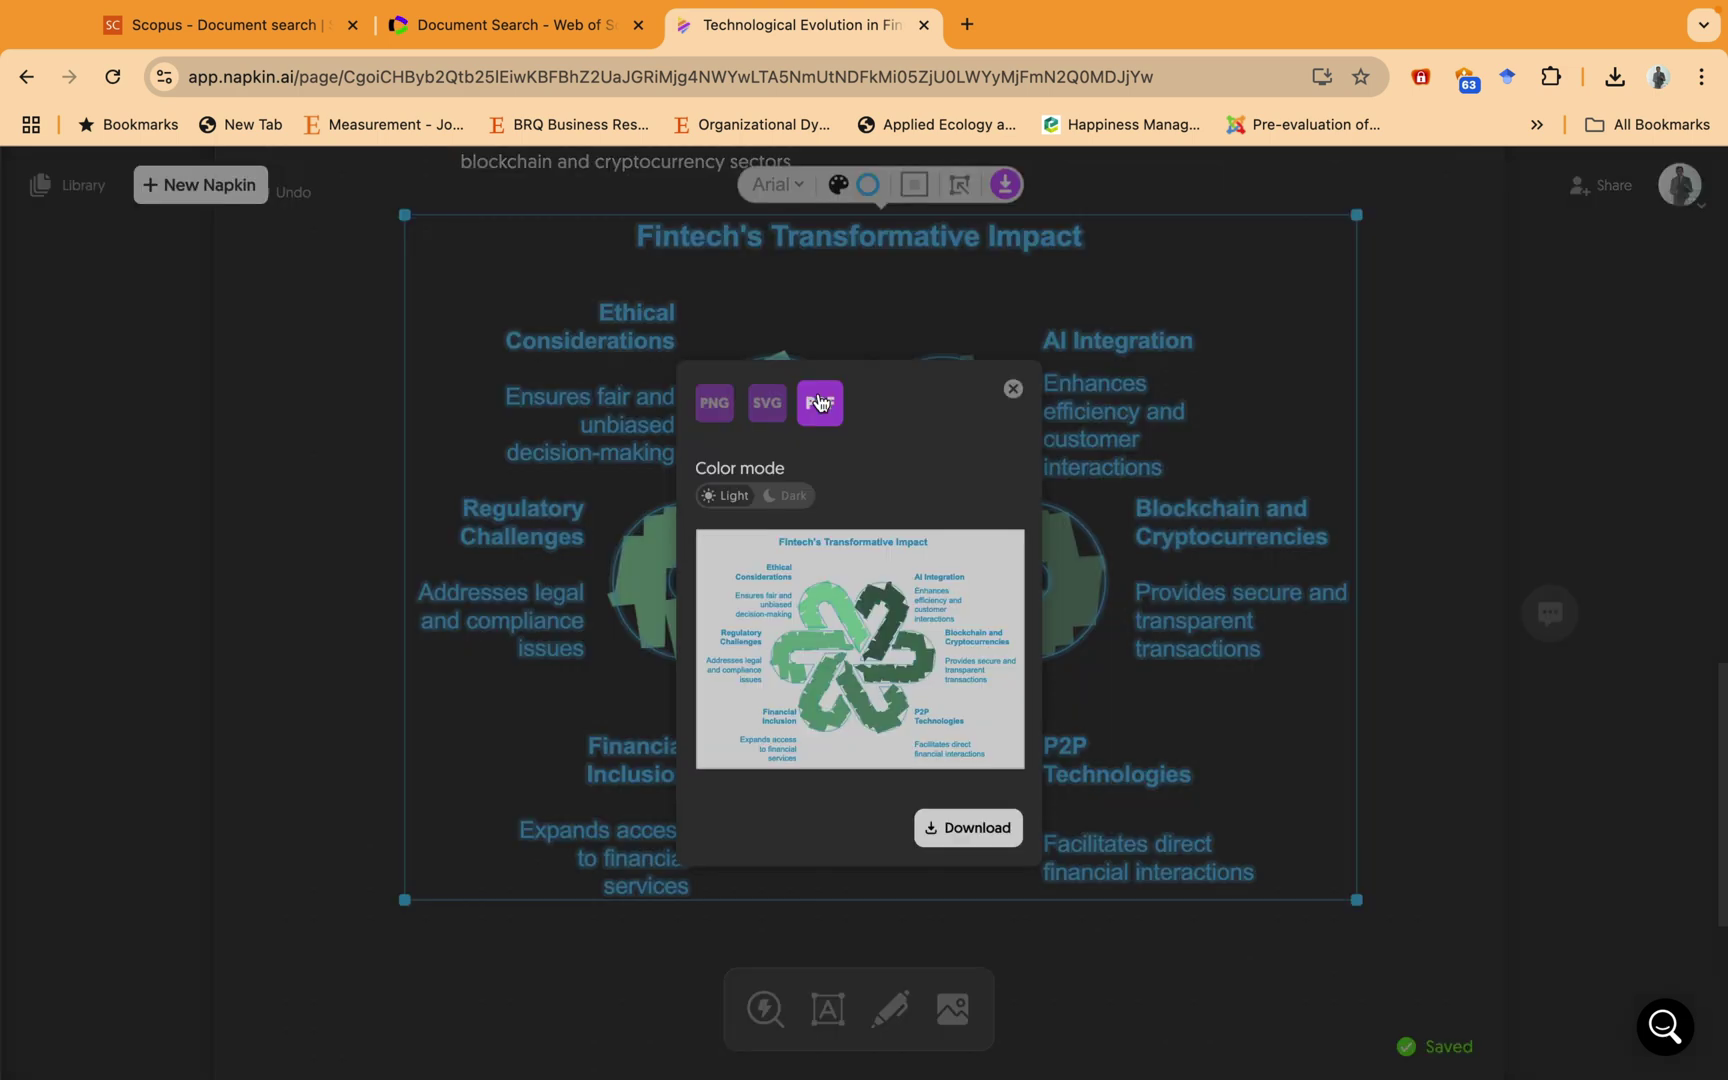
left_click(783, 497)
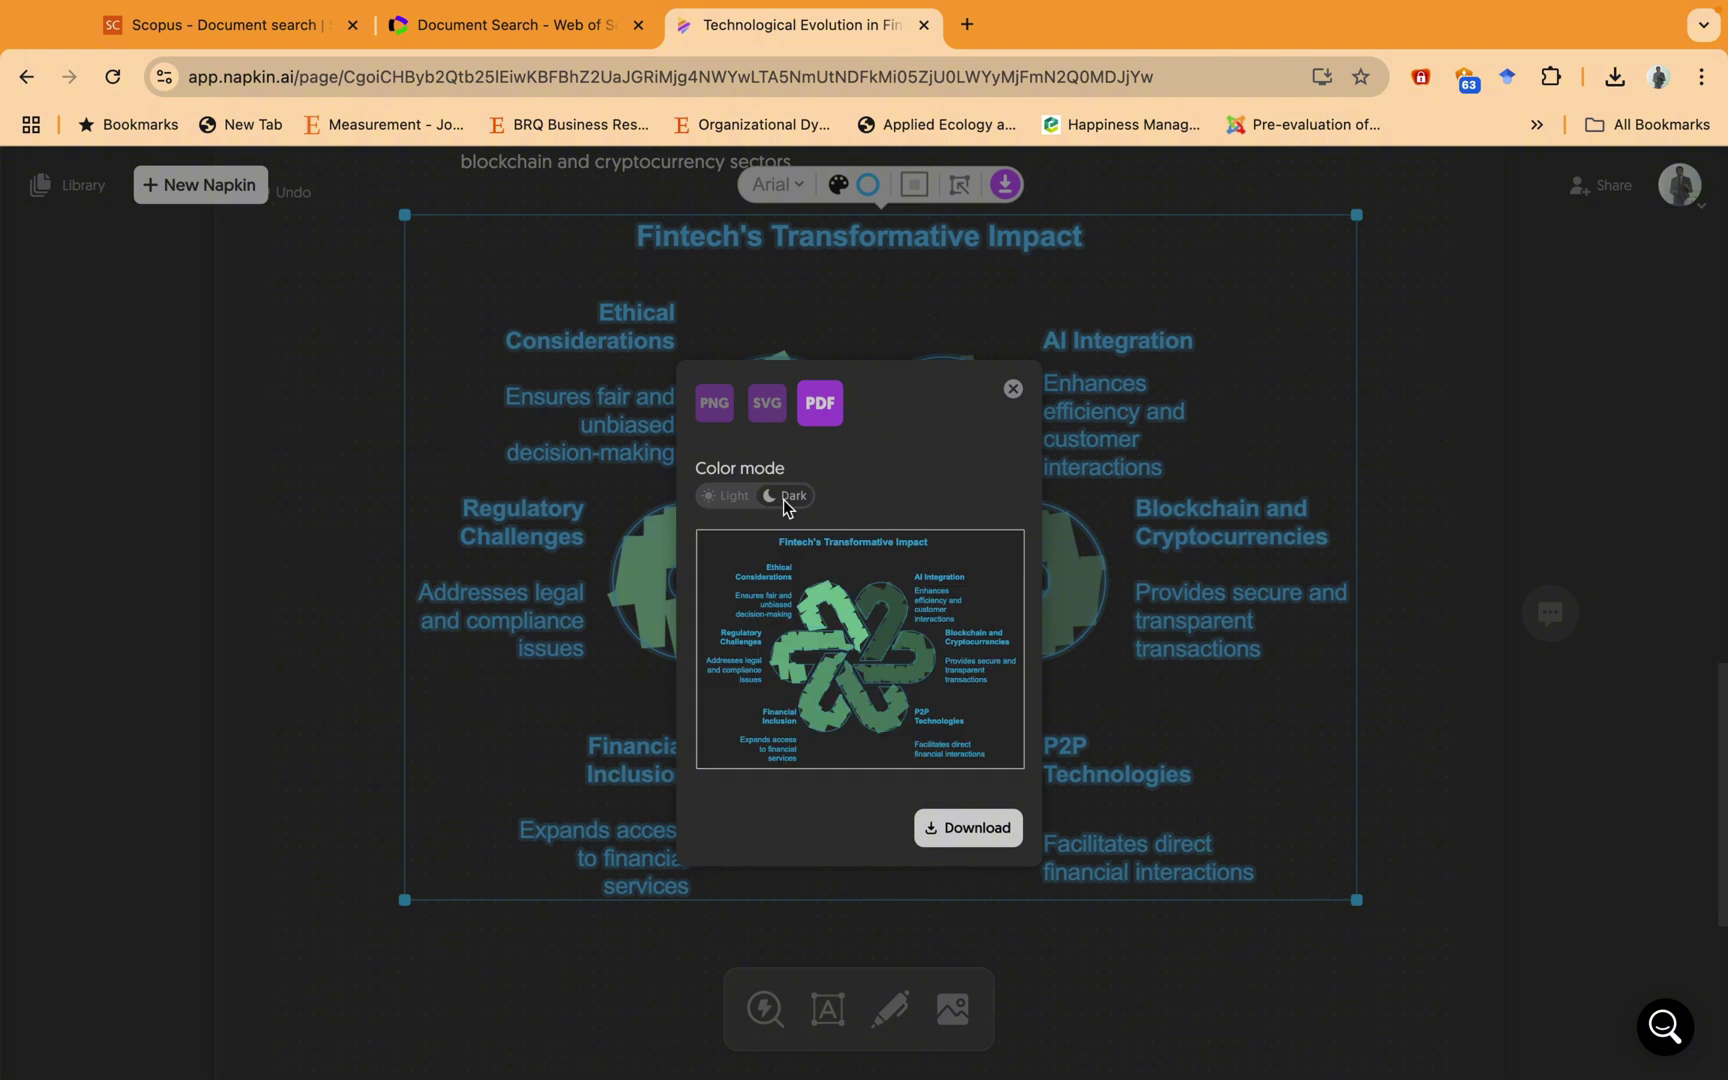
key("Return")
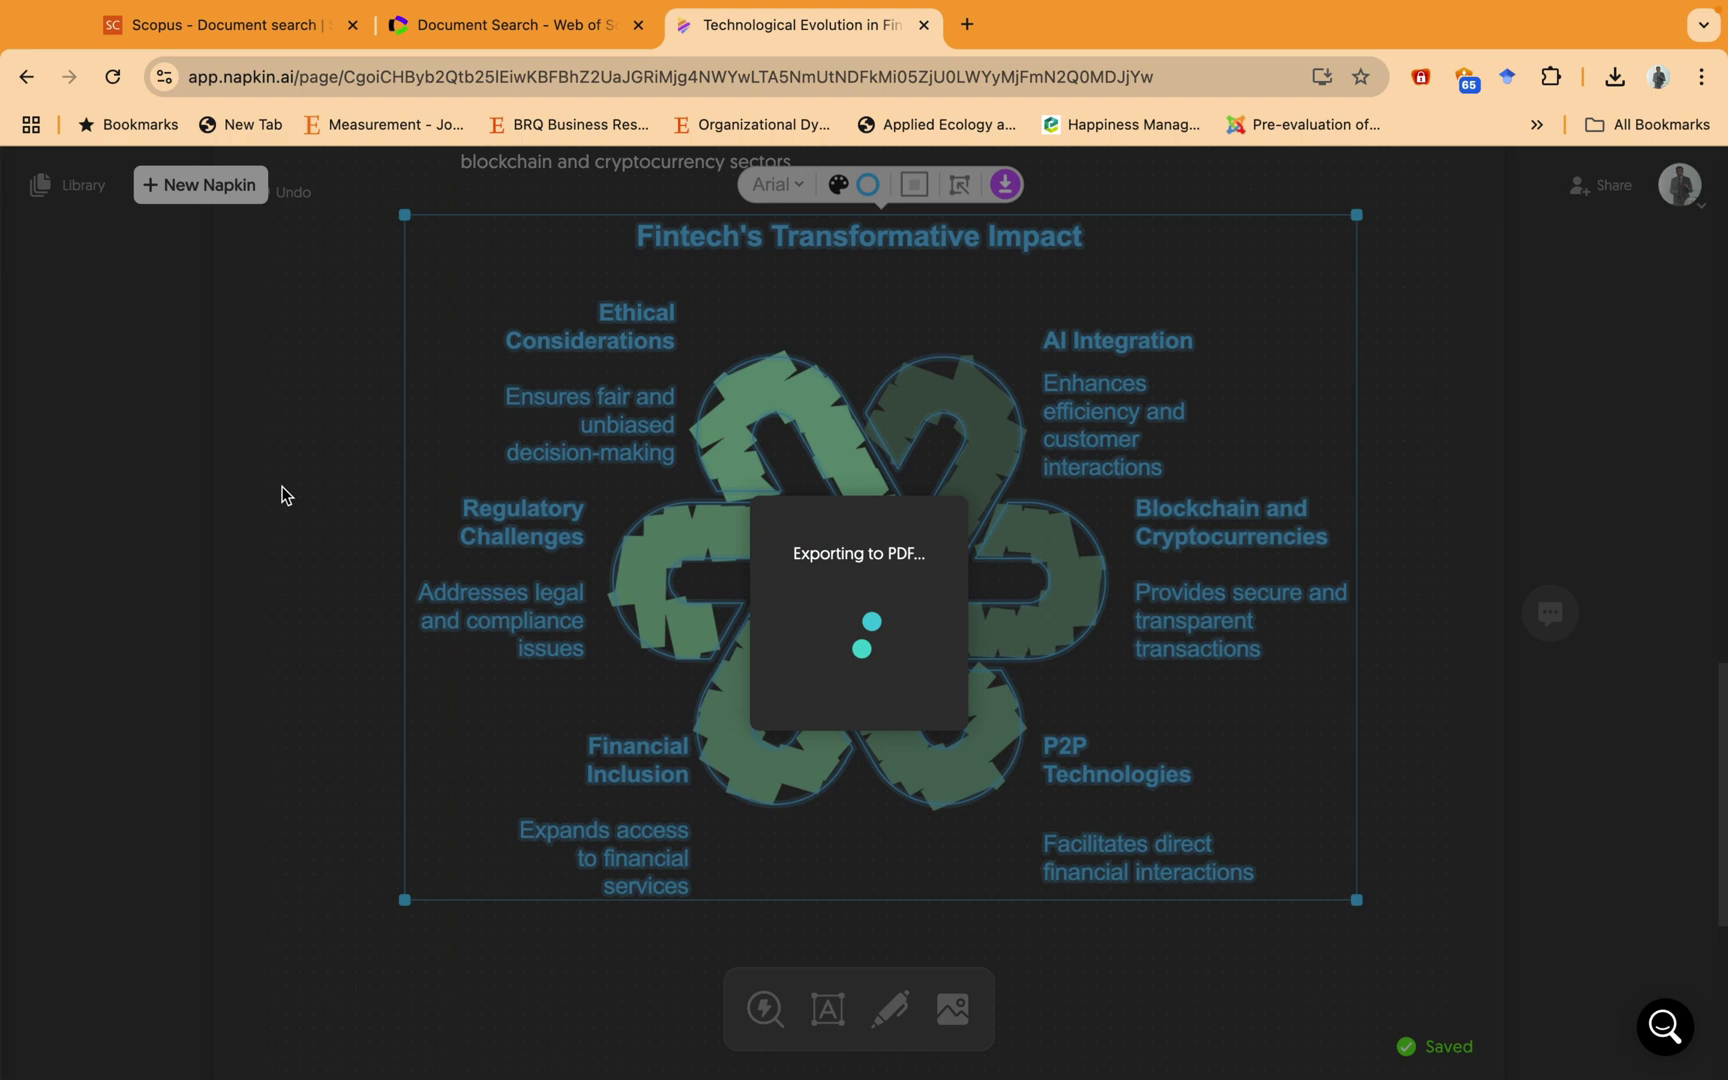
left_click(1684, 194)
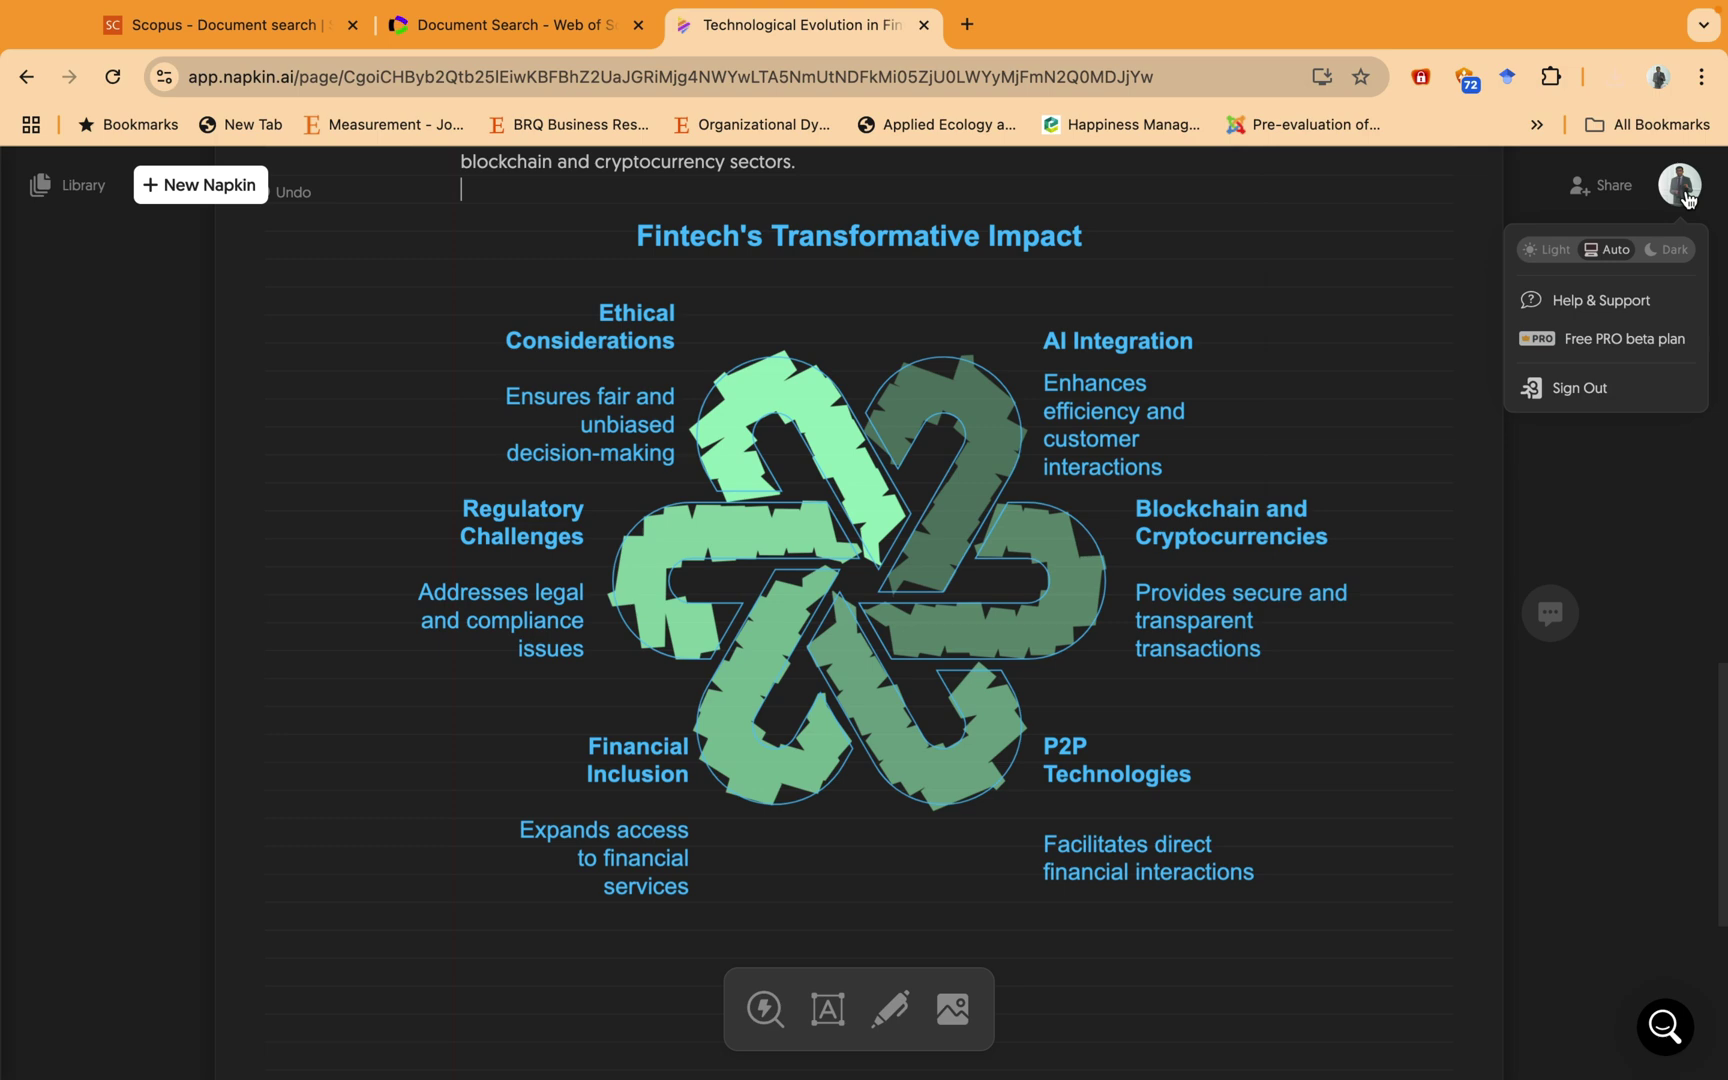
left_click(1600, 185)
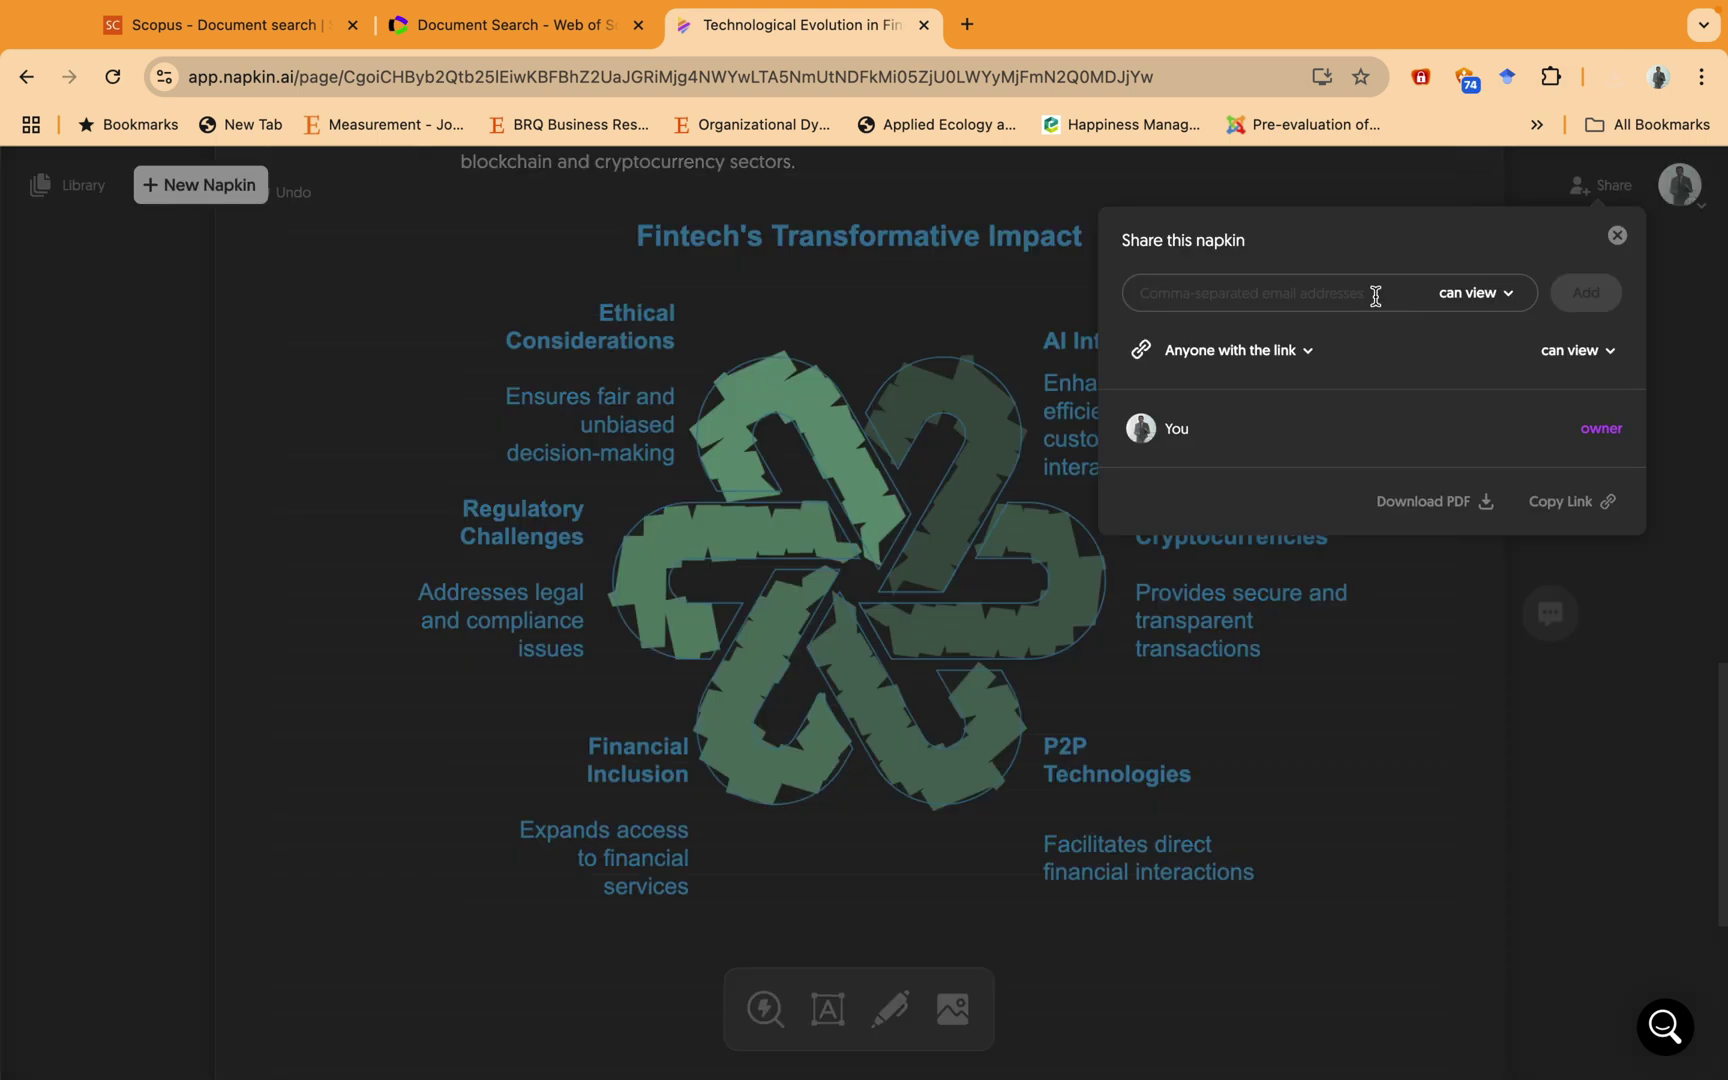
left_click(1549, 618)
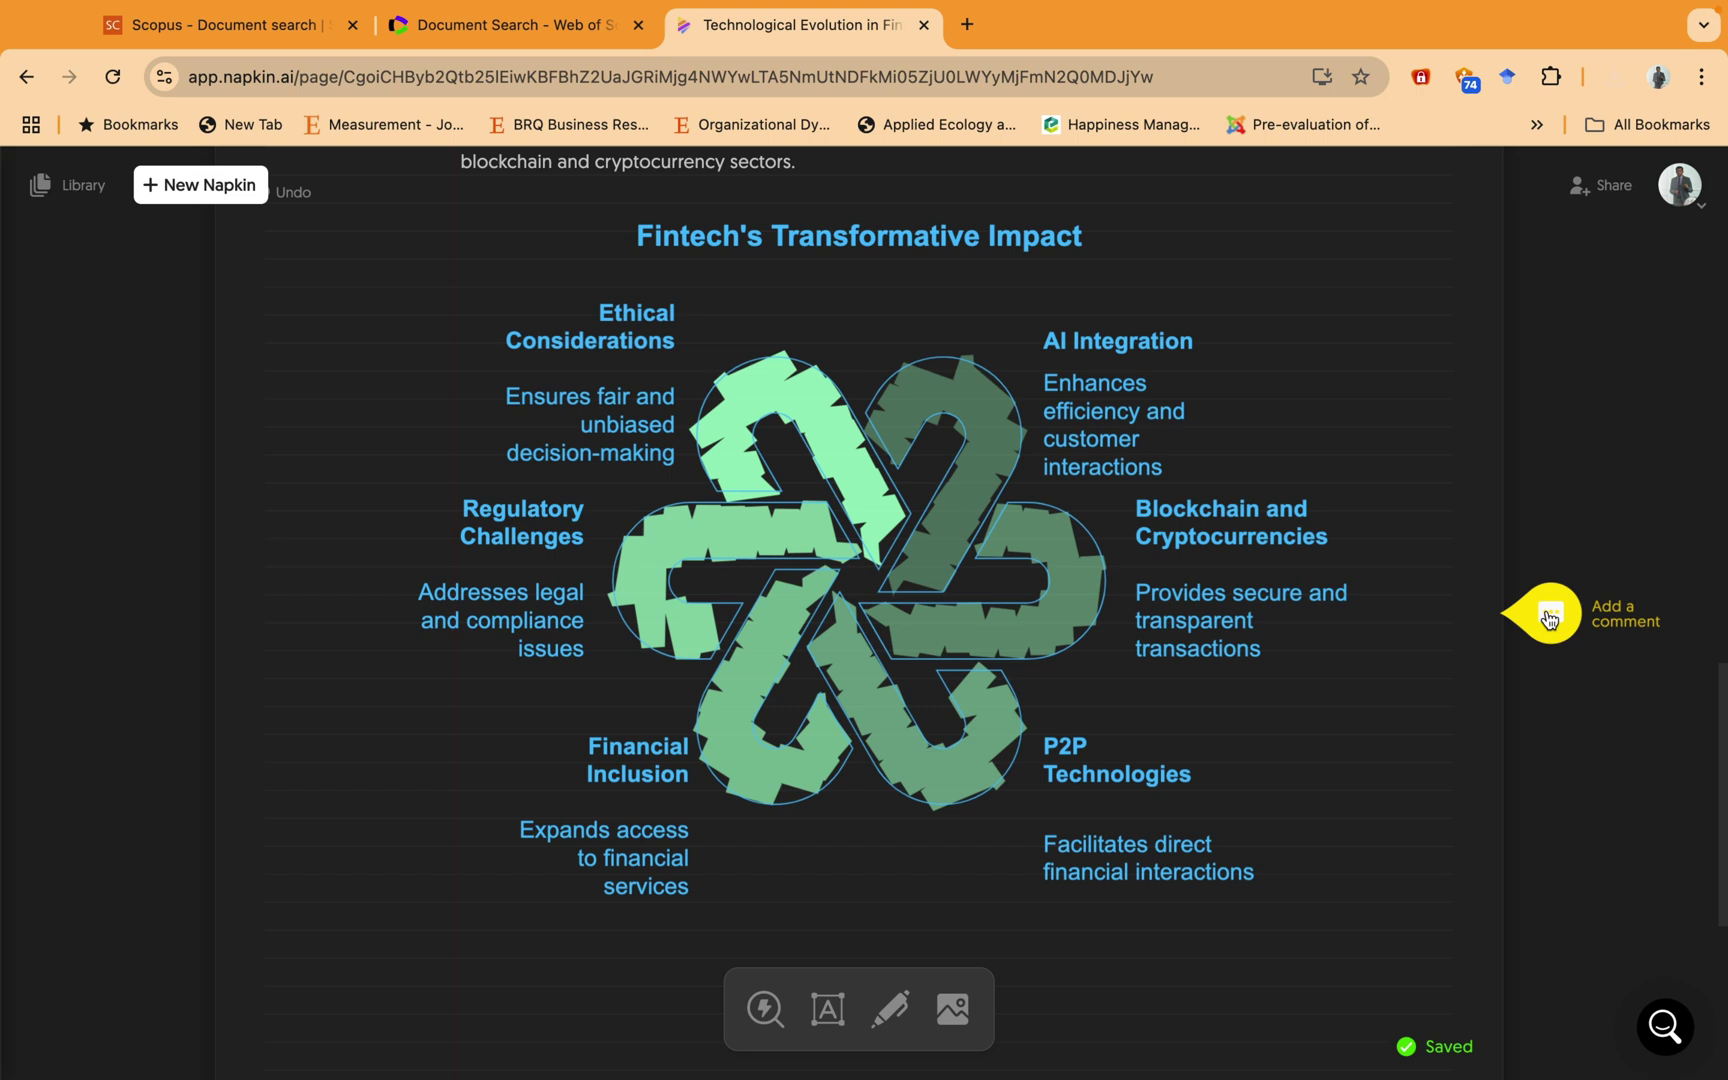
left_click(1549, 618)
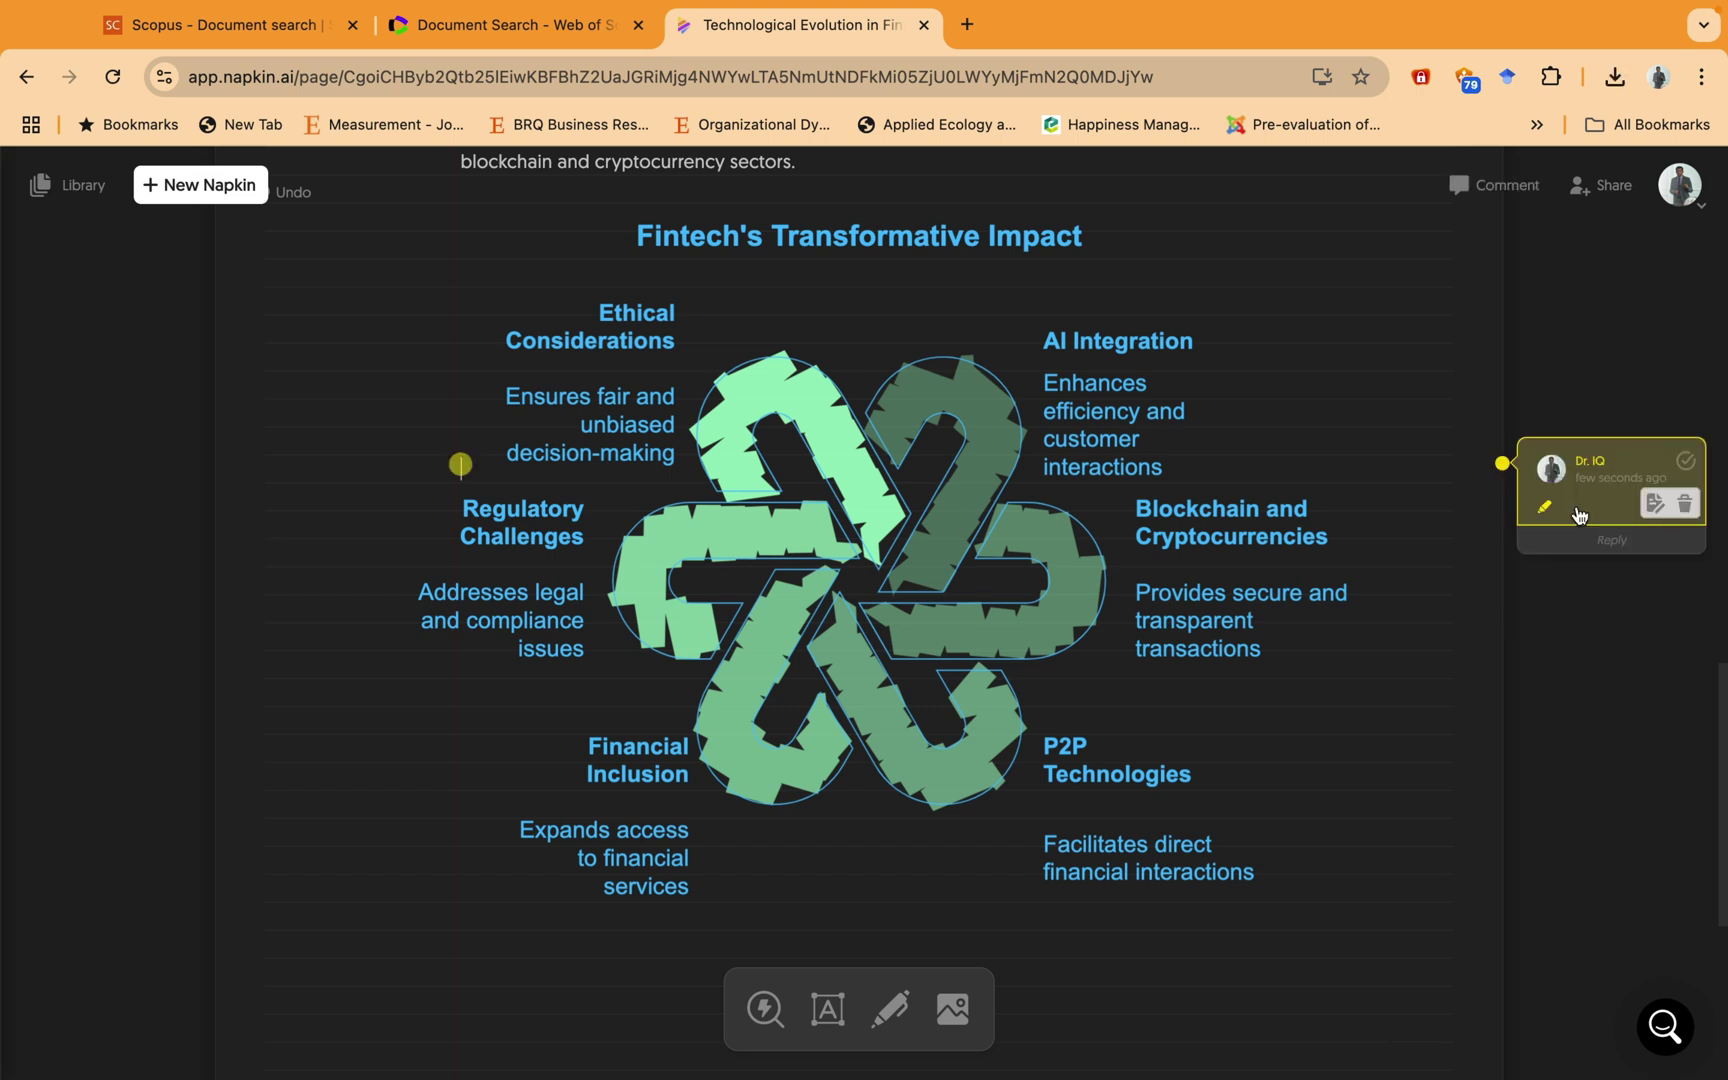
left_click(1578, 514)
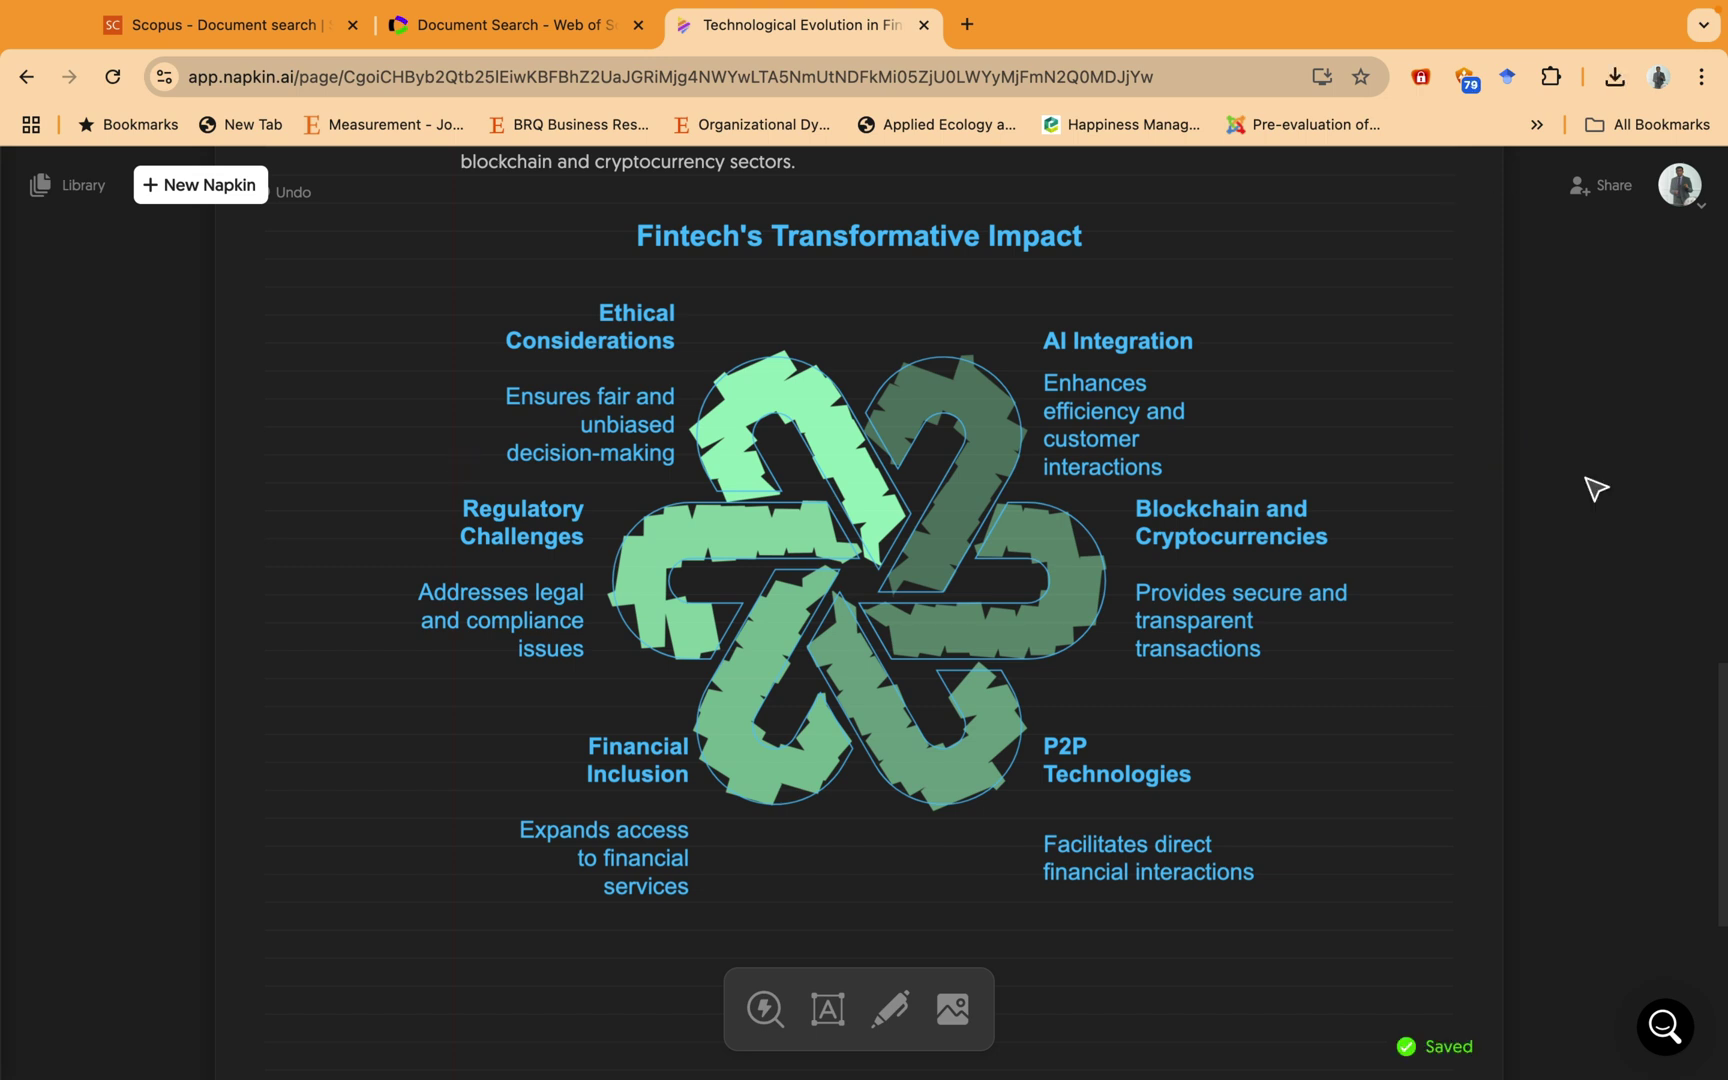